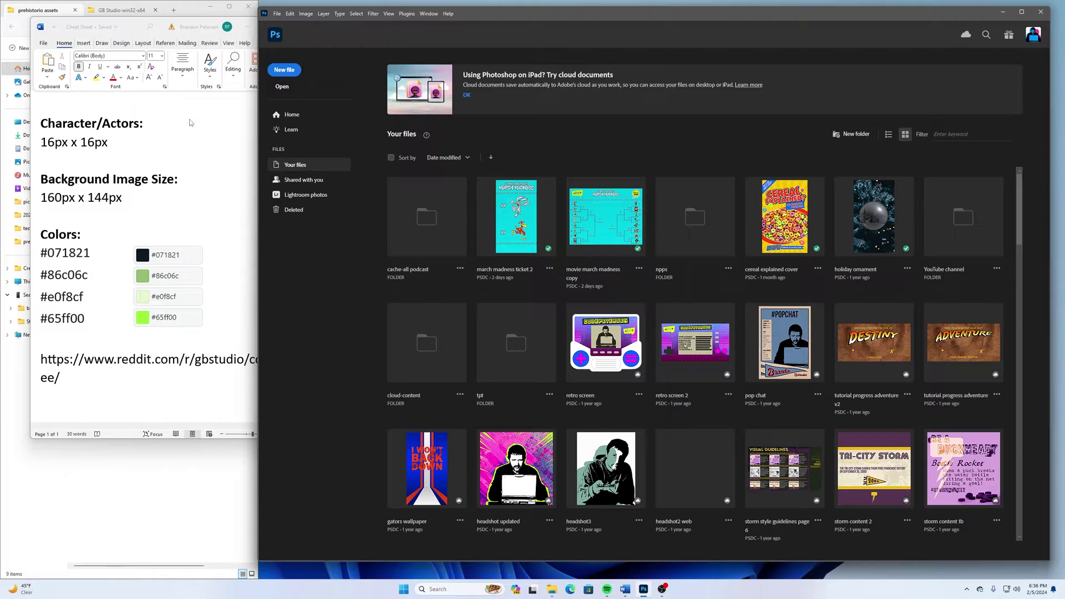
# Scroll up on the Photoshop home screen to bring the new-file options into view
pyautogui.scroll(3, 134, 165)
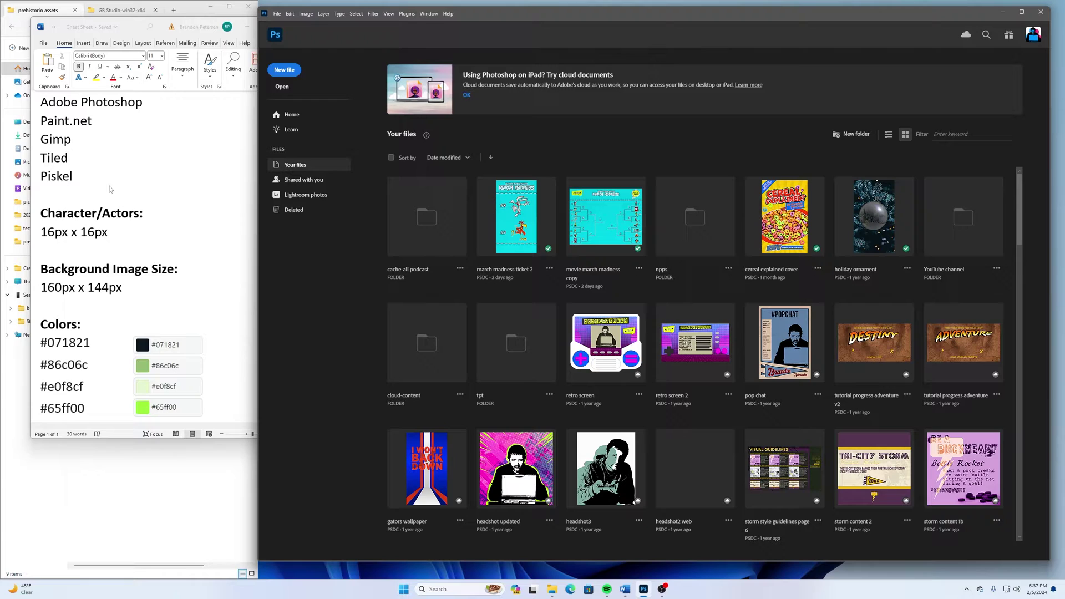
# Create a new 160 × 144 px document at 72 ppi
pyautogui.click(283, 71)
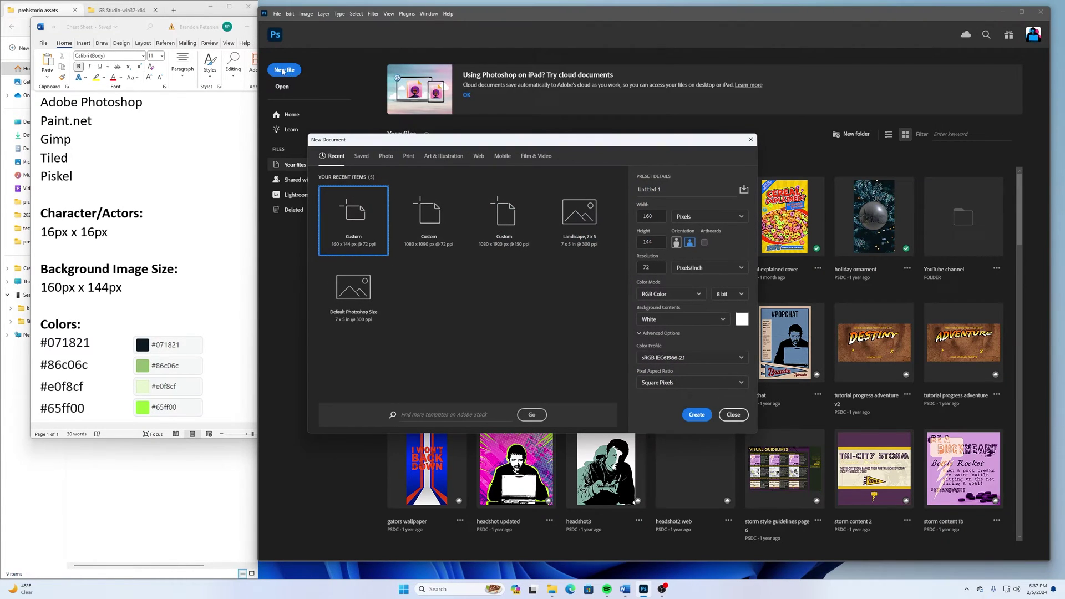
pyautogui.moveTo(504, 139); pyautogui.dragTo(516, 117)
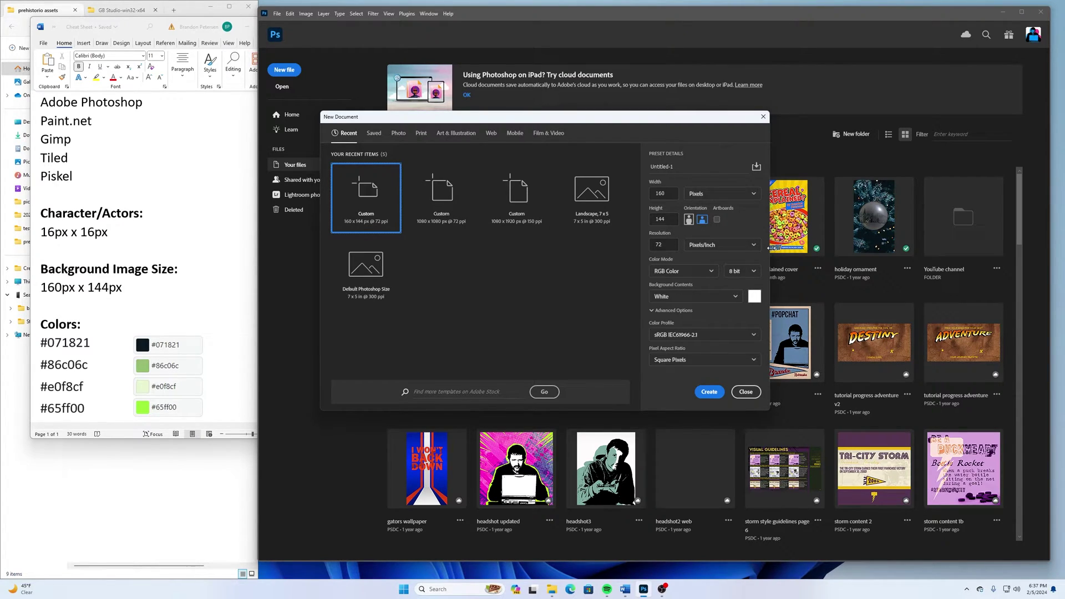
pyautogui.click(710, 393)
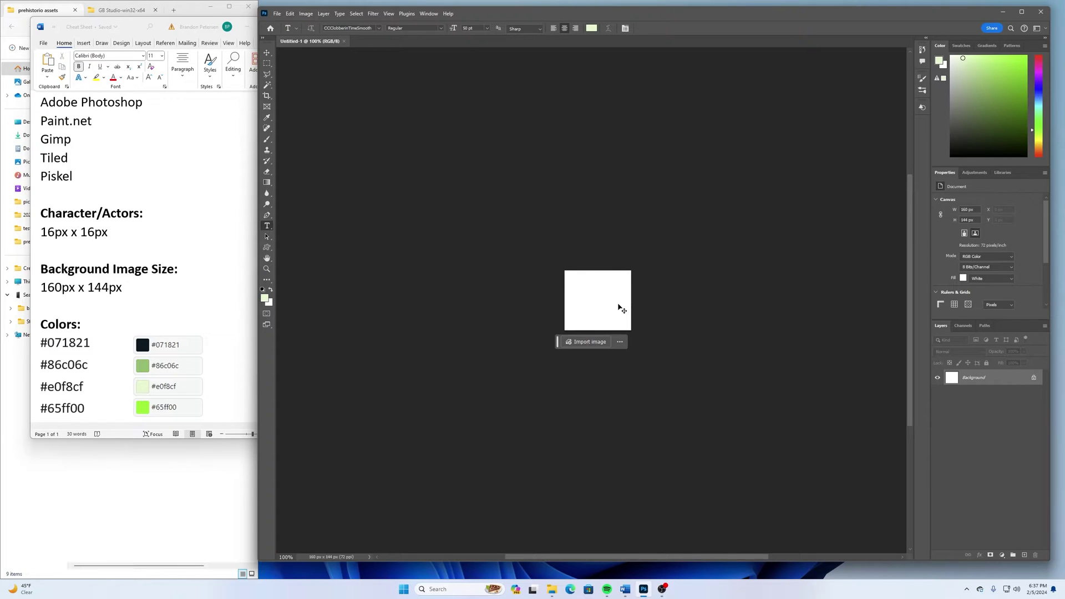
# Zoom in on the canvas and set the foreground colour to dark navy #071821
pyautogui.hotkey('ctrl', '+')
pyautogui.hotkey('ctrl', '+')
pyautogui.hotkey('ctrl', '+')
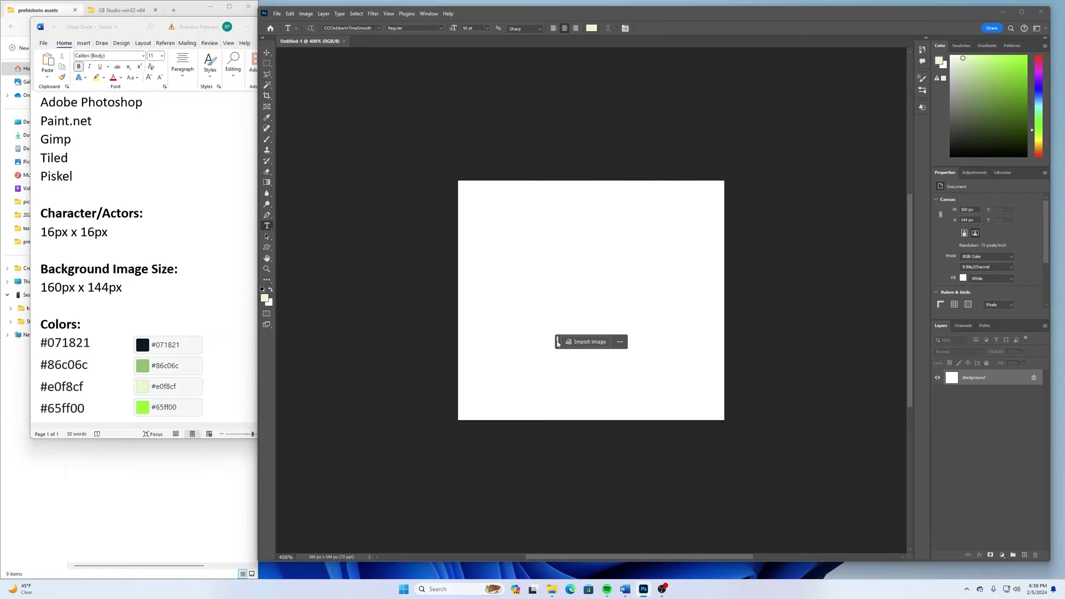
pyautogui.moveTo(565, 343); pyautogui.dragTo(543, 462)
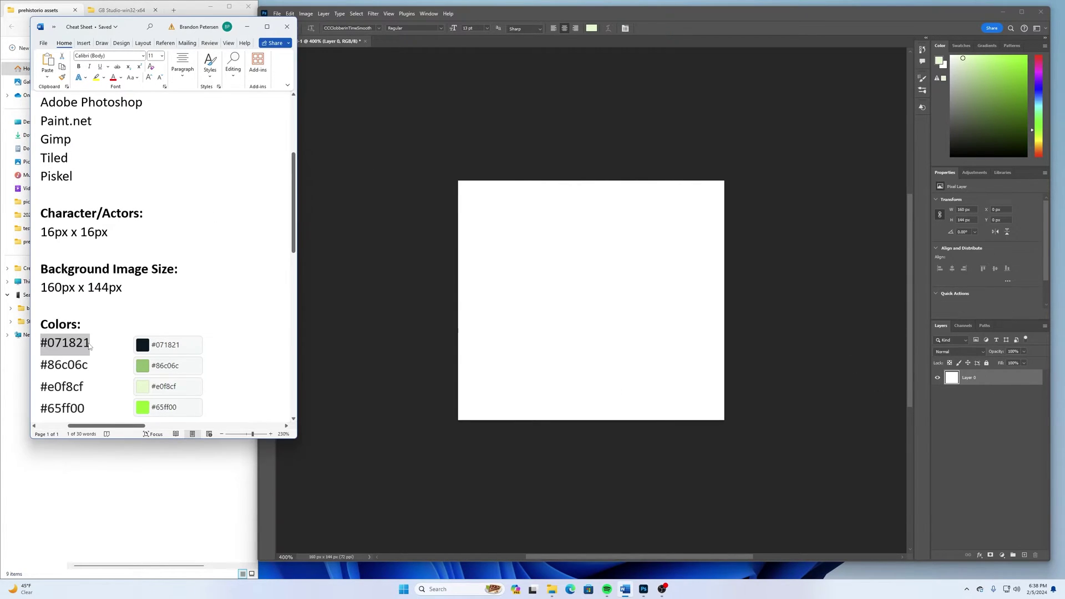
pyautogui.click(524, 15)
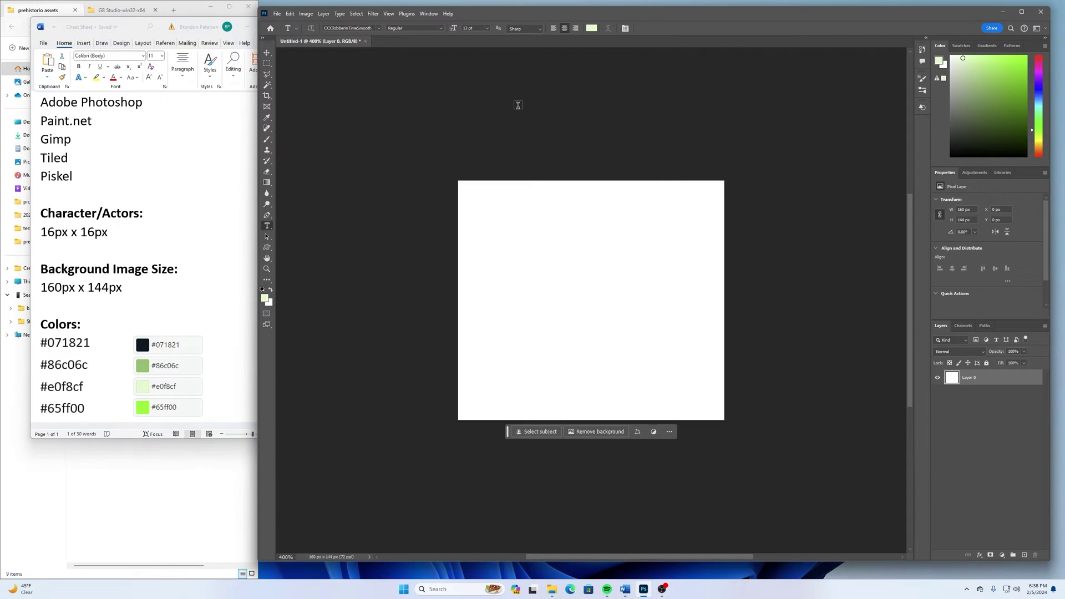
pyautogui.click(266, 298)
pyautogui.write('#071821')
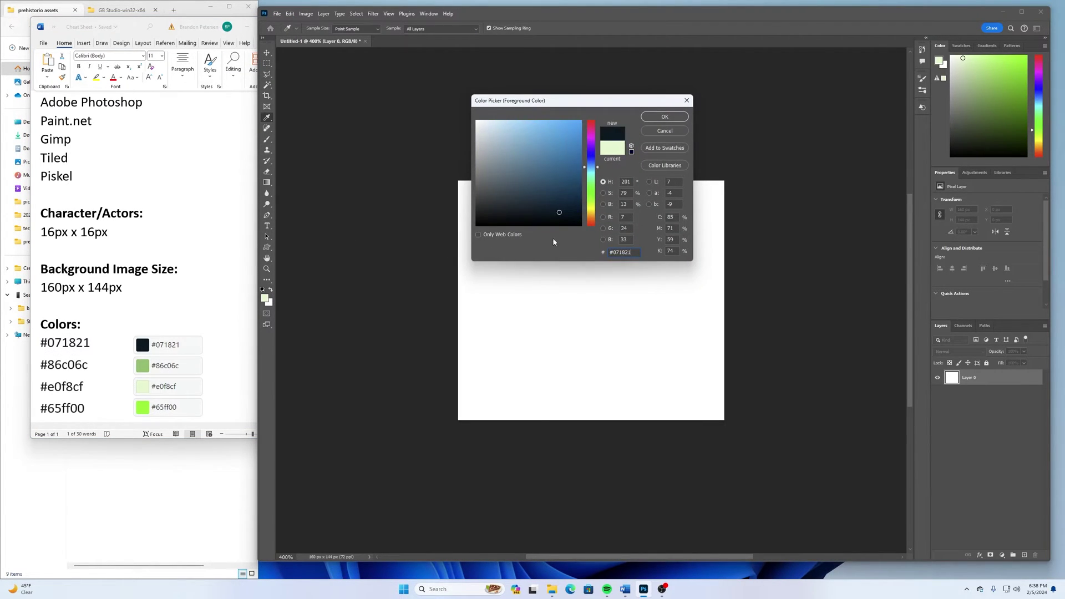
pyautogui.click(664, 117)
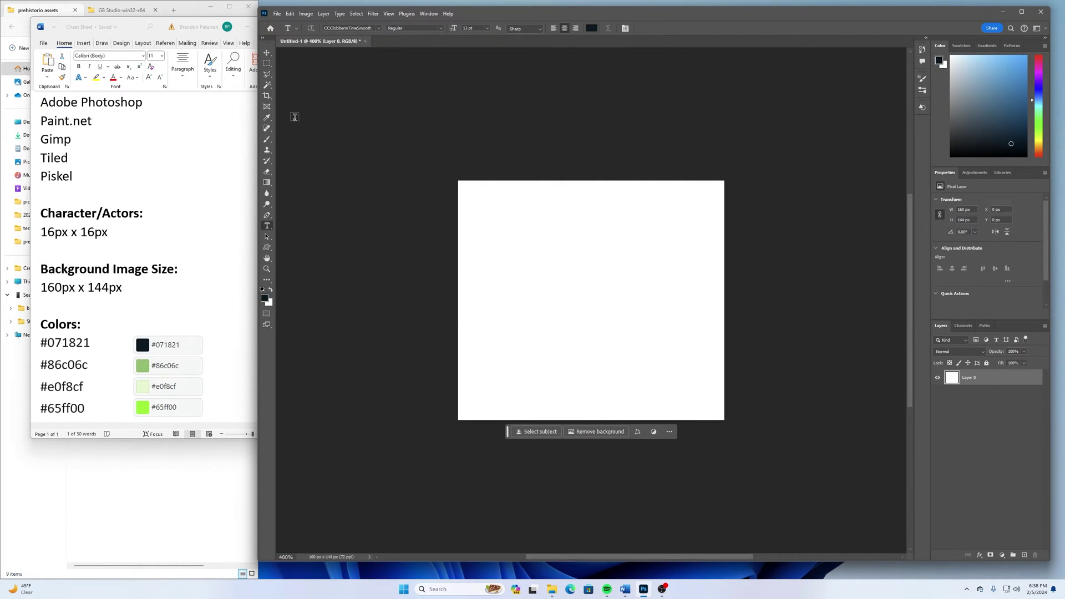
# Fill the whole canvas with the navy colour using the Paint Bucket Tool
pyautogui.click(266, 182)
pyautogui.rightClick(267, 182)
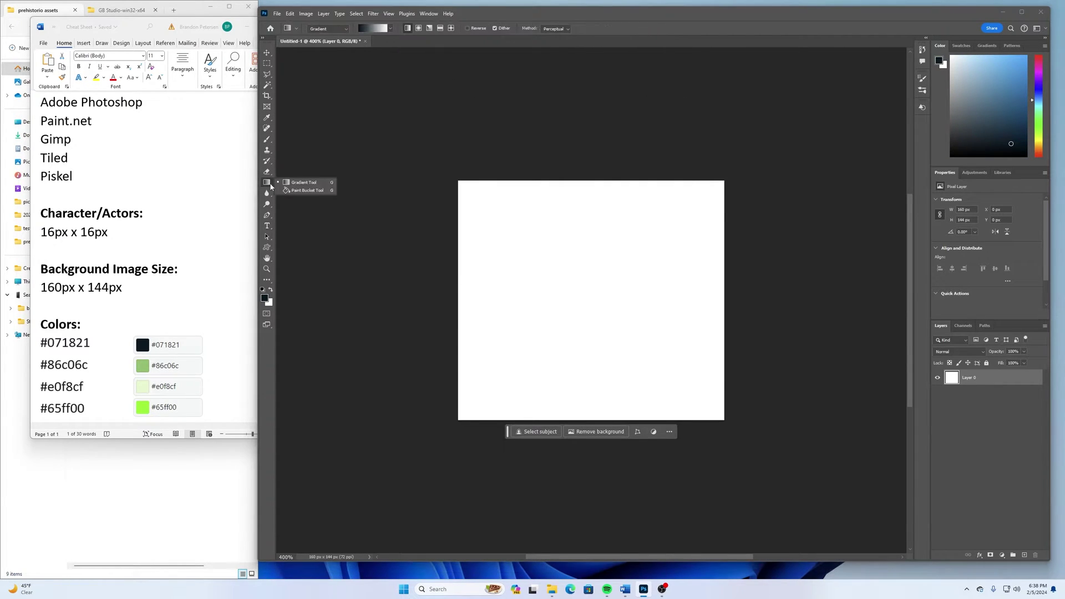
pyautogui.click(303, 190)
pyautogui.click(549, 245)
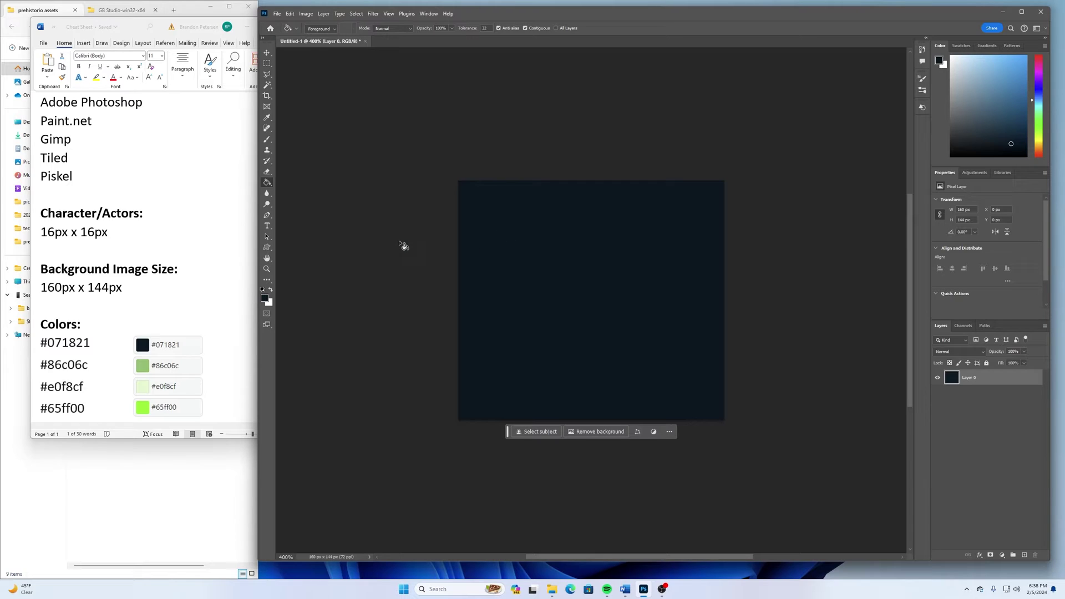
# Add a new layer and place a text box near the canvas top coloured #e0f8cf
pyautogui.click(1024, 556)
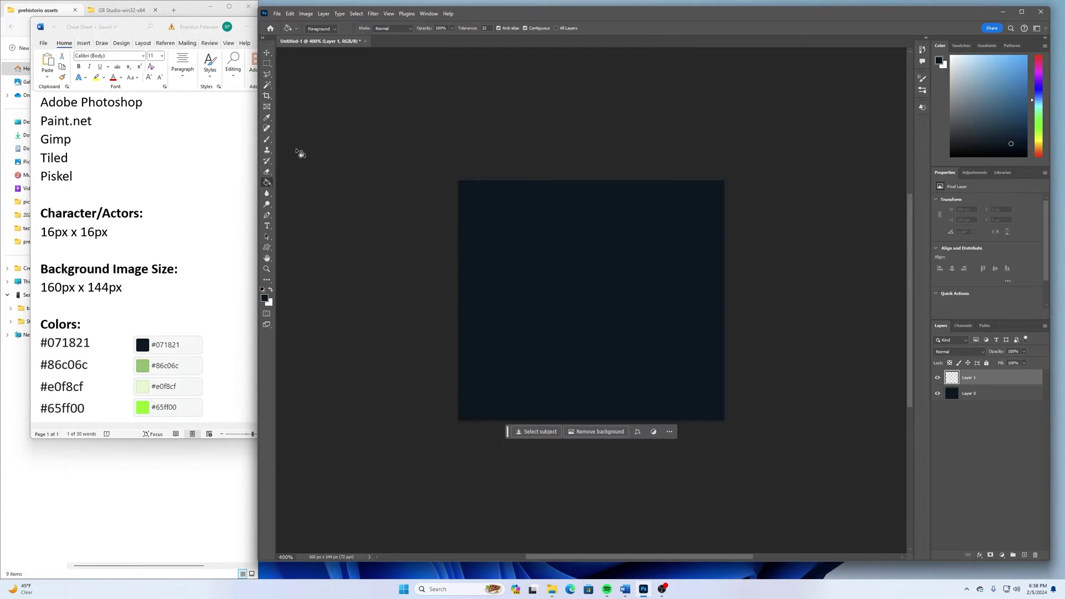
pyautogui.click(267, 226)
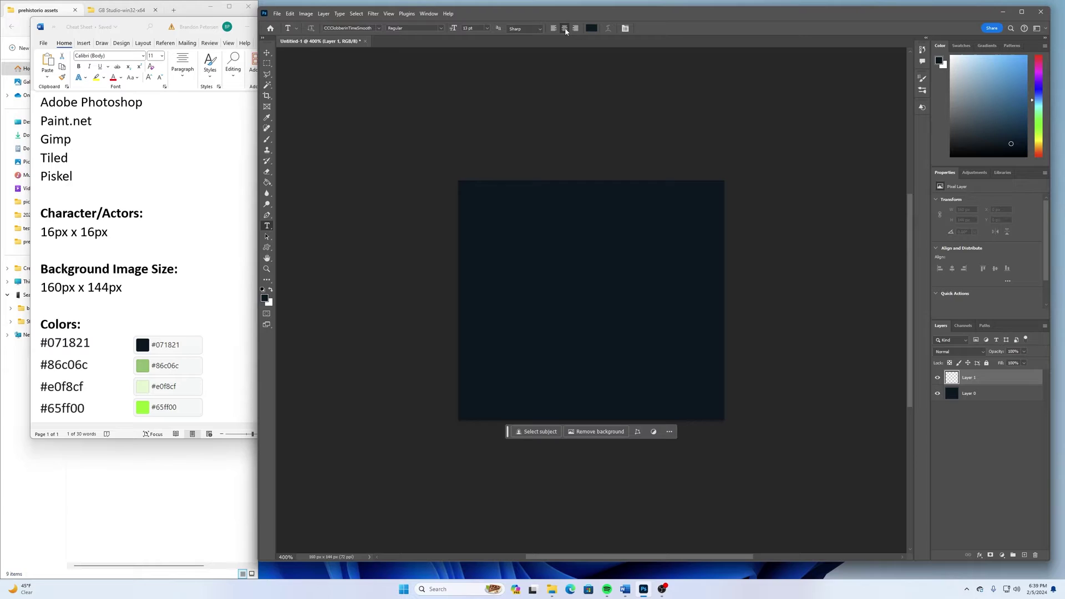
pyautogui.click(587, 220)
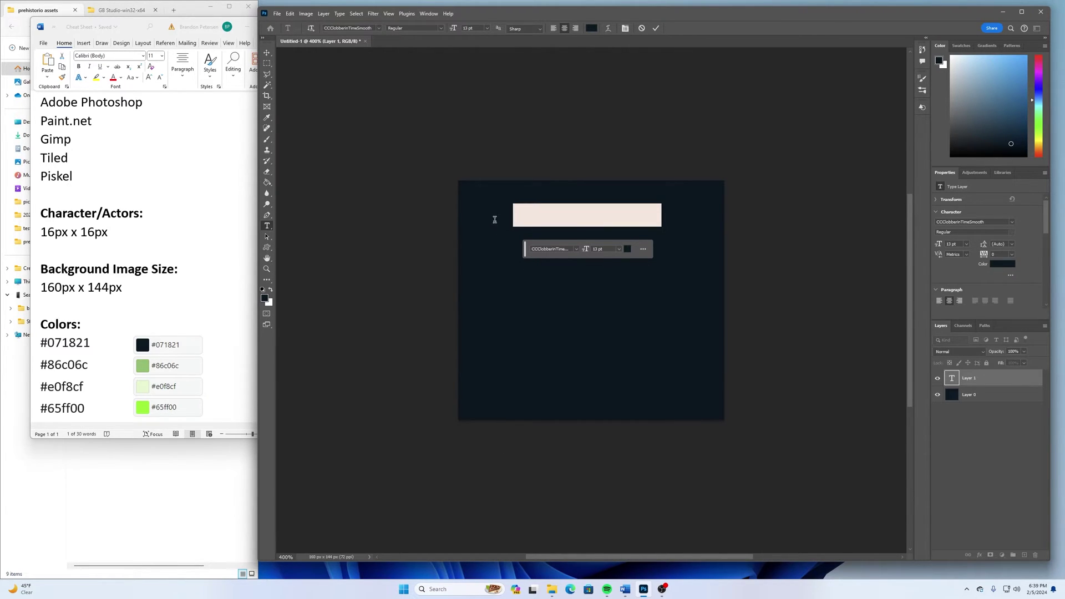
pyautogui.click(591, 28)
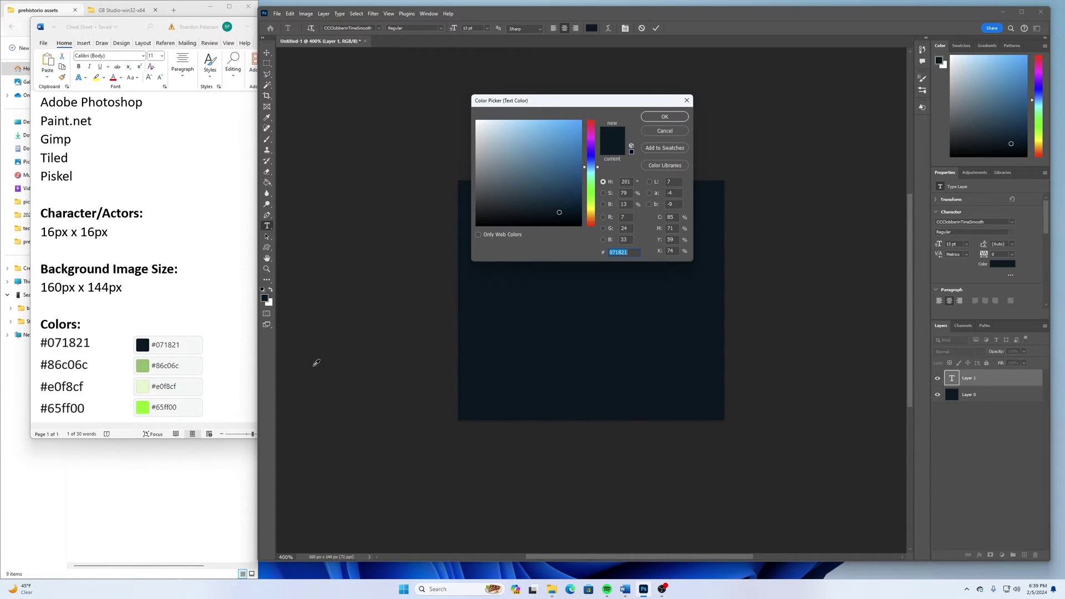
pyautogui.write('e0f')
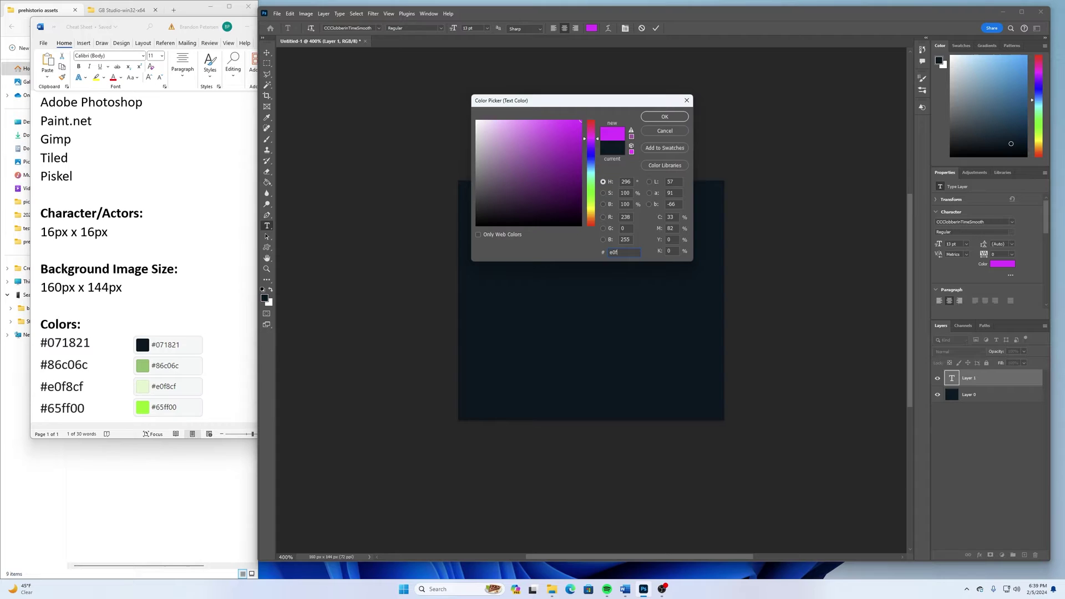
pyautogui.write('8cf')
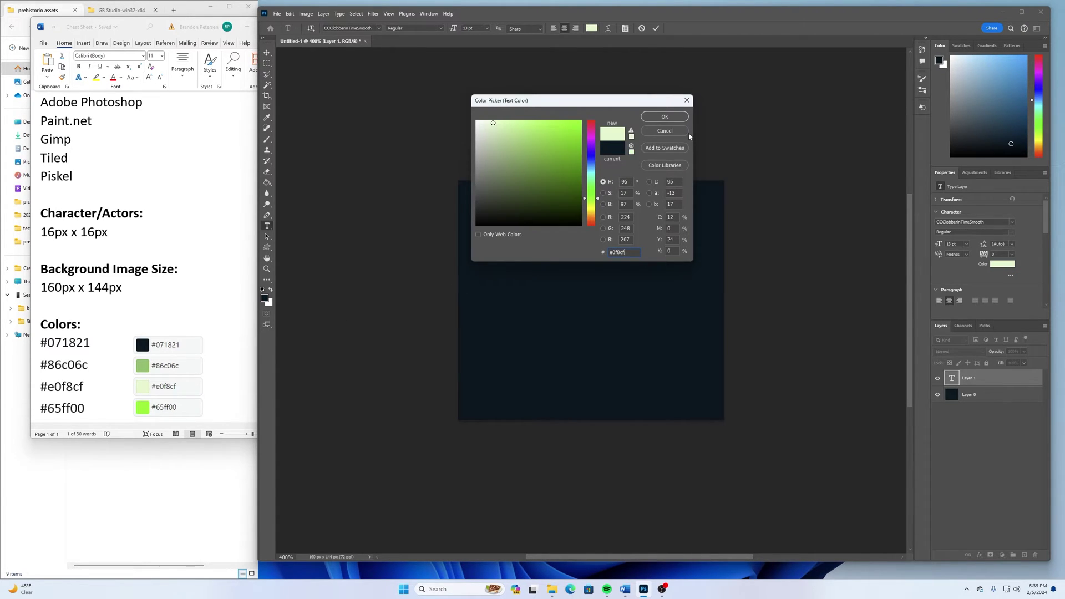
pyautogui.click(665, 117)
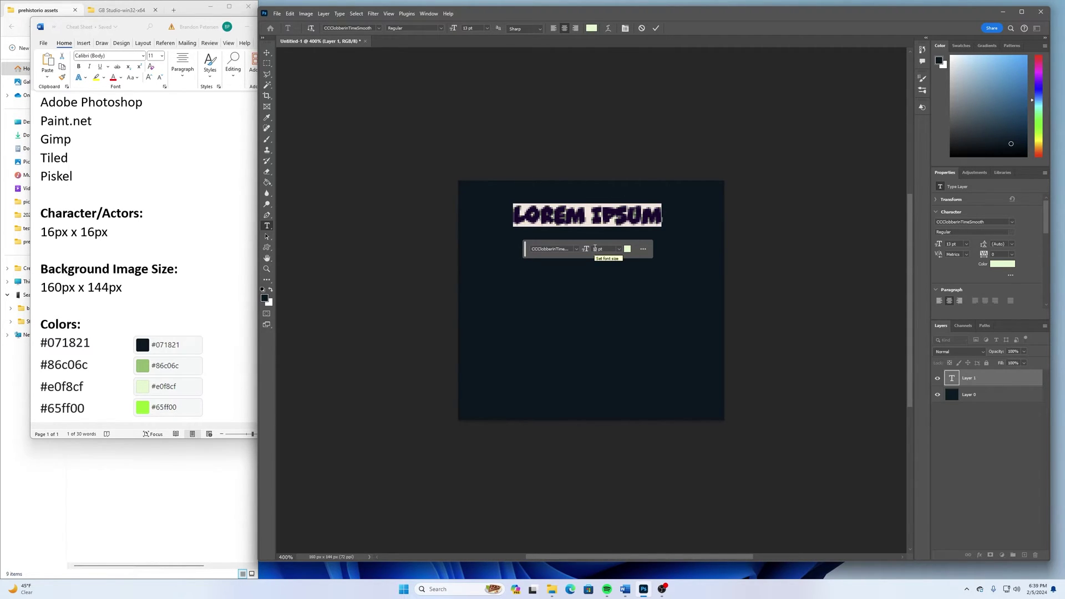
# Type PREHISTORIO, enlarge it to about 21.46 pt across the canvas top, and centre it
pyautogui.write('PREHI')
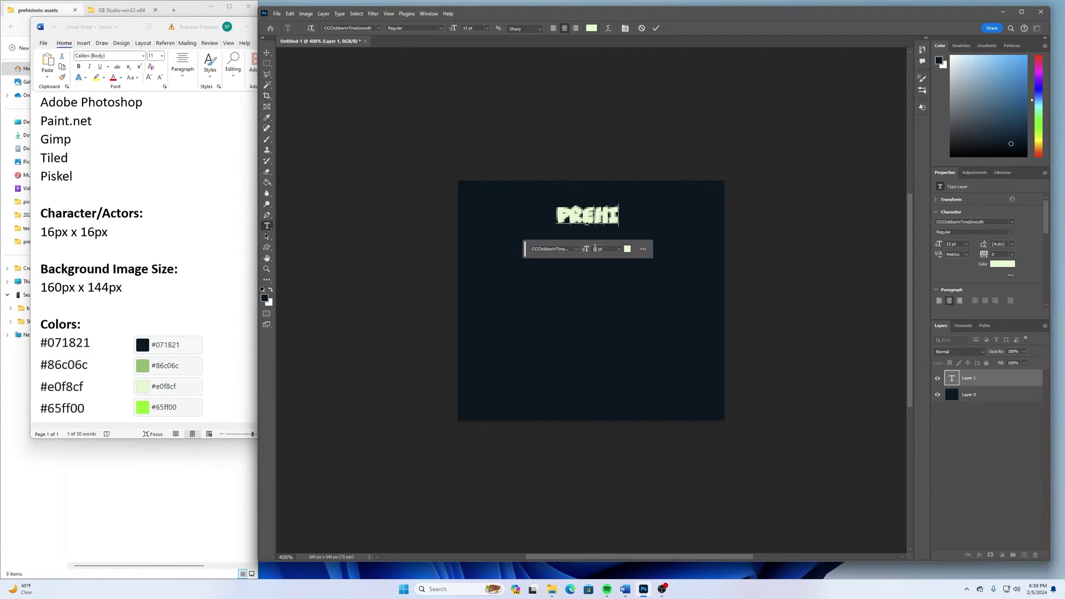
pyautogui.write('STORIO')
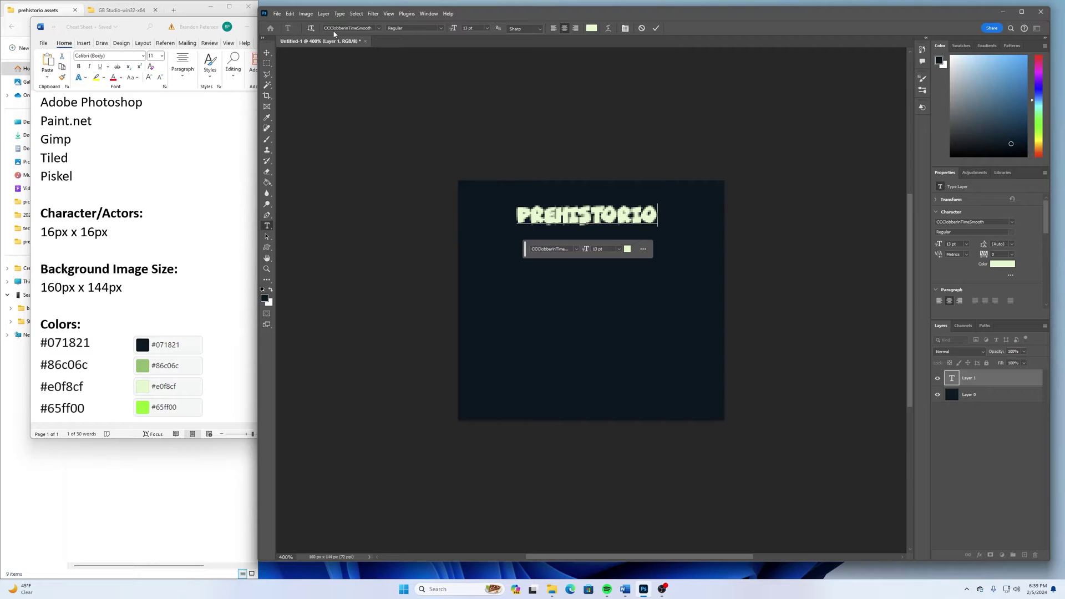
pyautogui.click(267, 53)
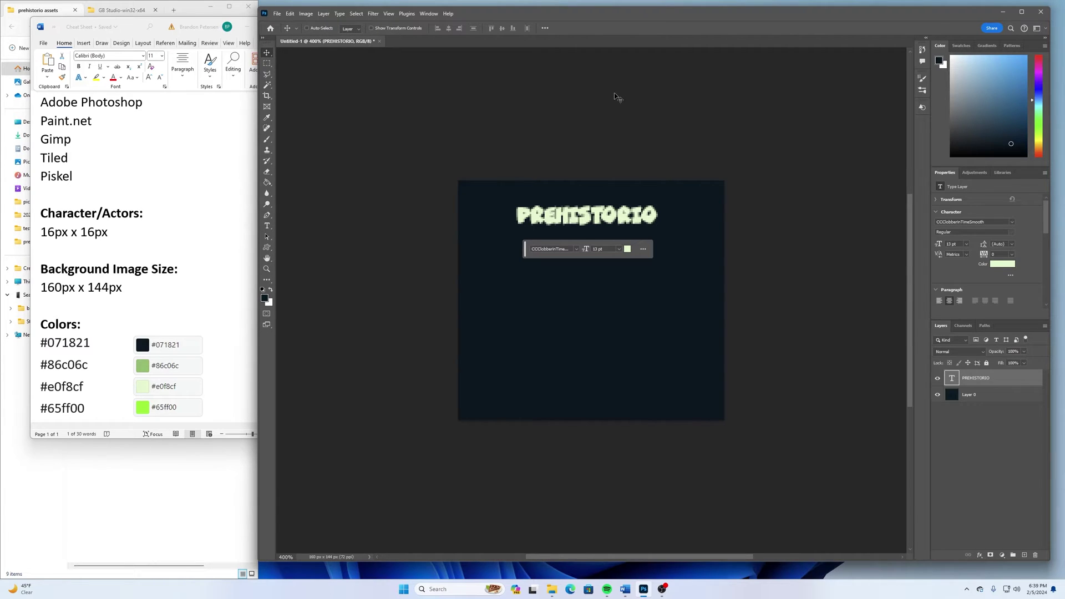
pyautogui.hotkey('ctrl', 't')
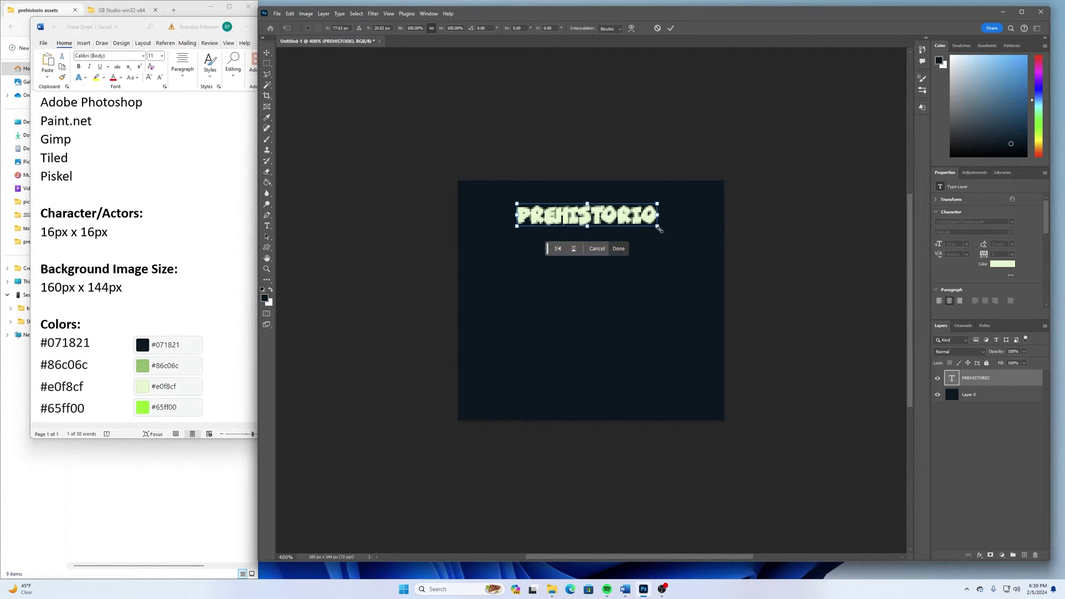
pyautogui.moveTo(658, 228); pyautogui.dragTo(729, 248)
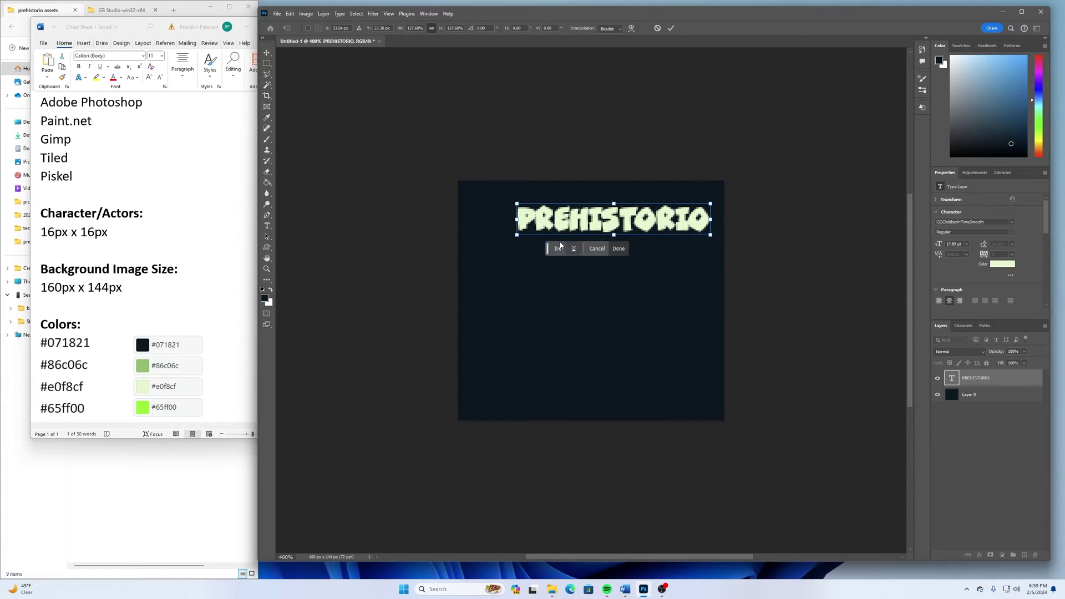
pyautogui.moveTo(517, 236); pyautogui.dragTo(484, 263)
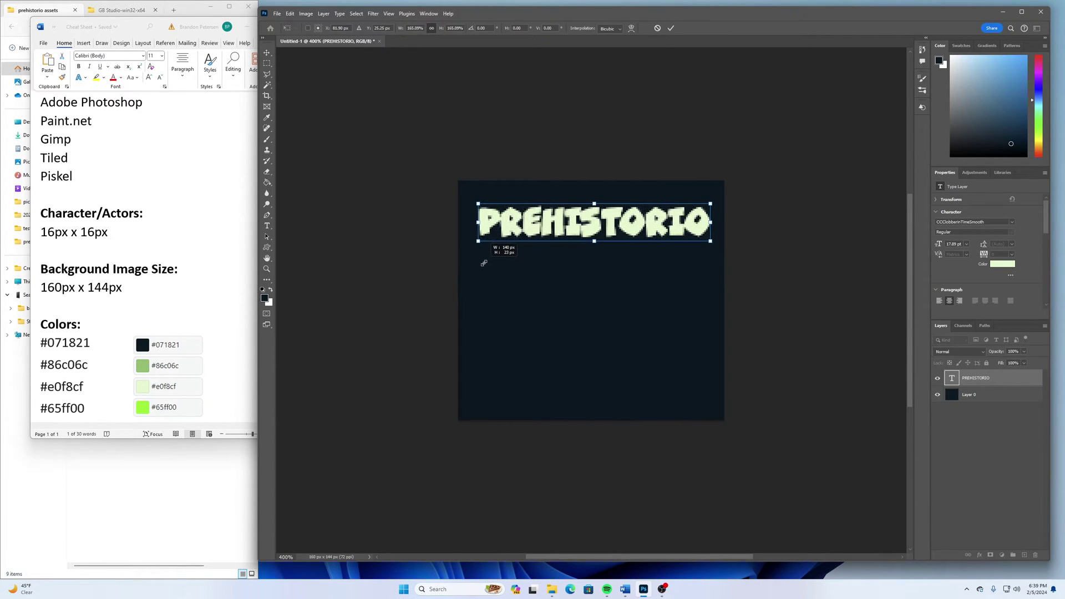
pyautogui.press('Return')
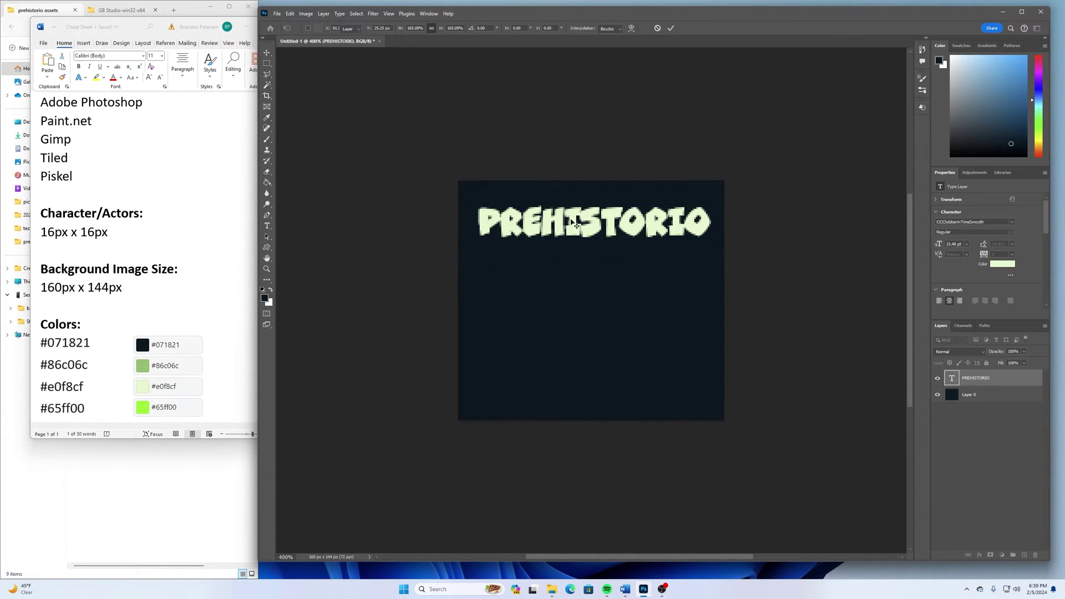
pyautogui.moveTo(587, 221); pyautogui.dragTo(581, 222)
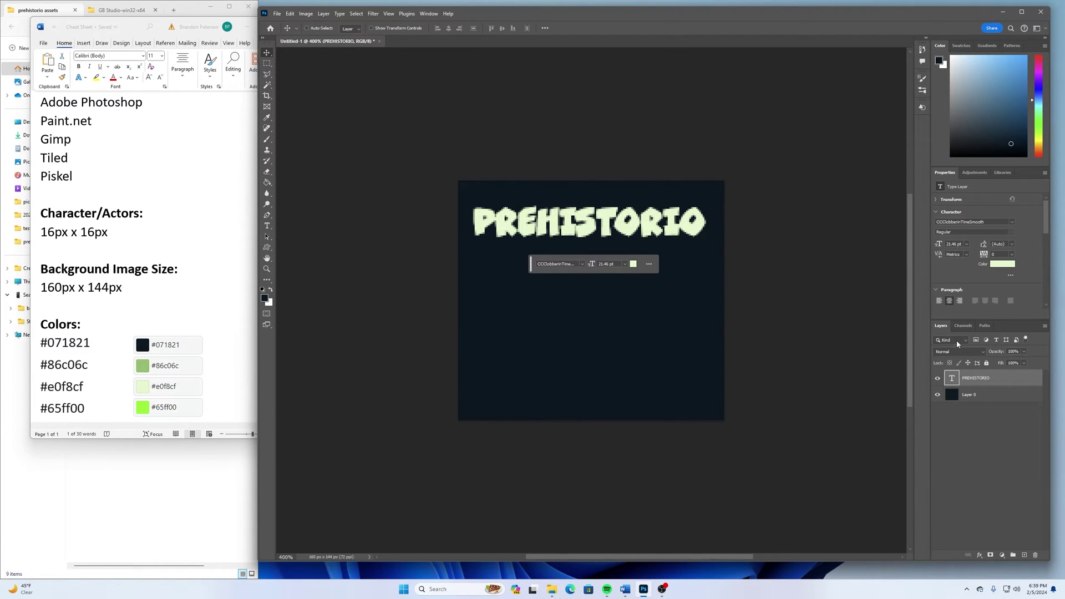
# Warp the PREHISTORIO title with an Arch style at +10 bend
pyautogui.doubleClick(953, 379)
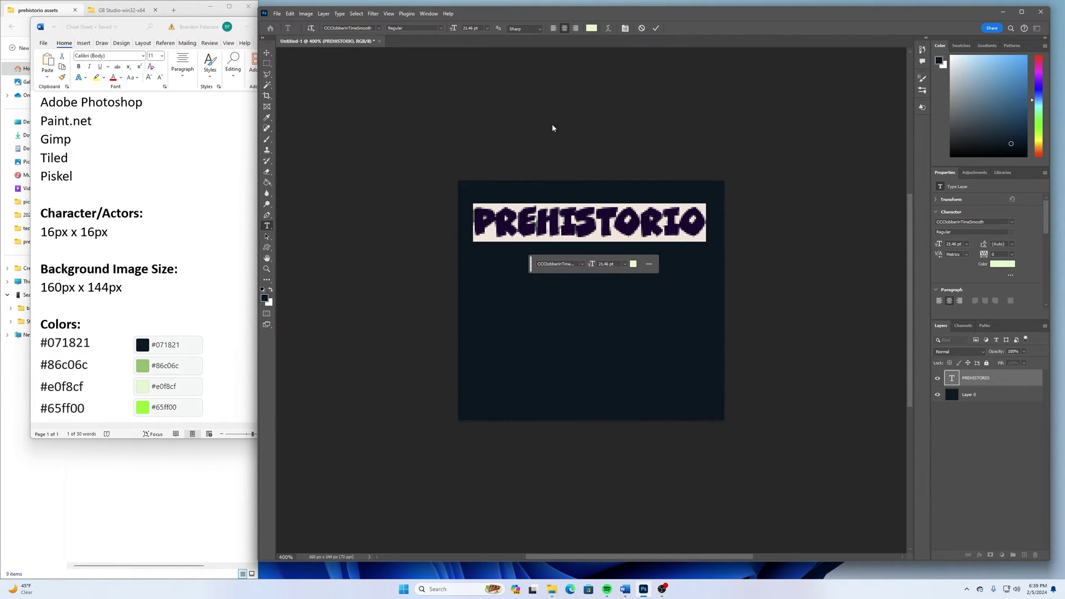
pyautogui.click(608, 29)
pyautogui.click(525, 162)
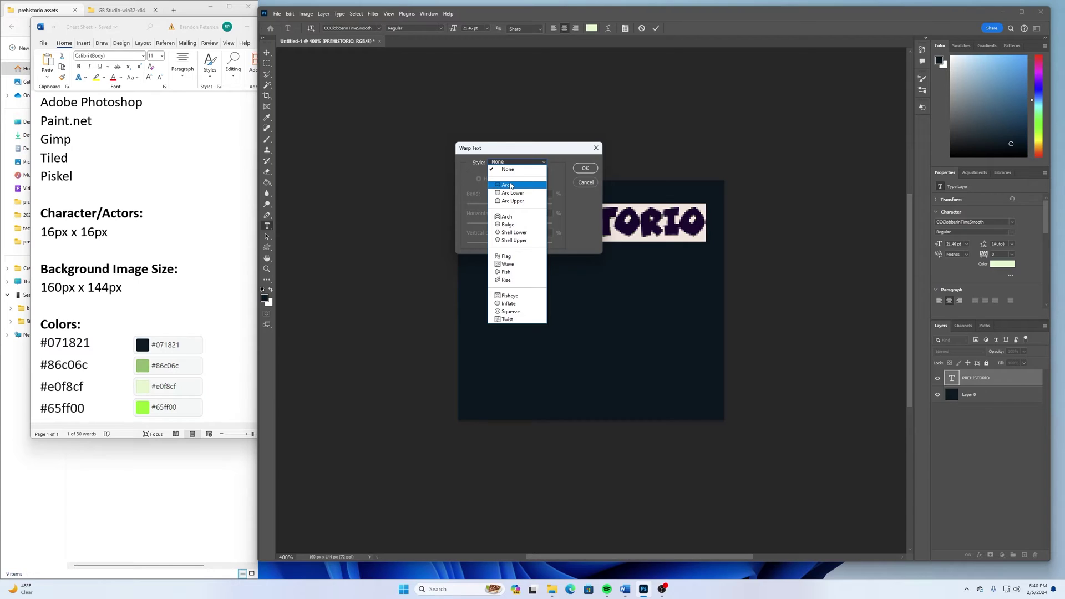
pyautogui.click(507, 217)
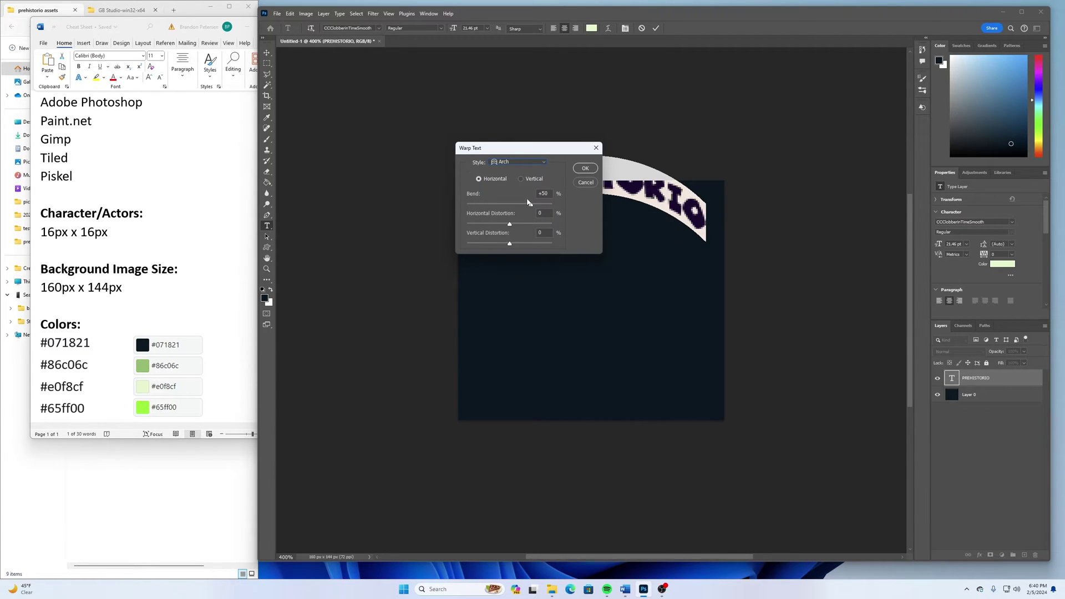
pyautogui.moveTo(531, 204); pyautogui.dragTo(515, 207)
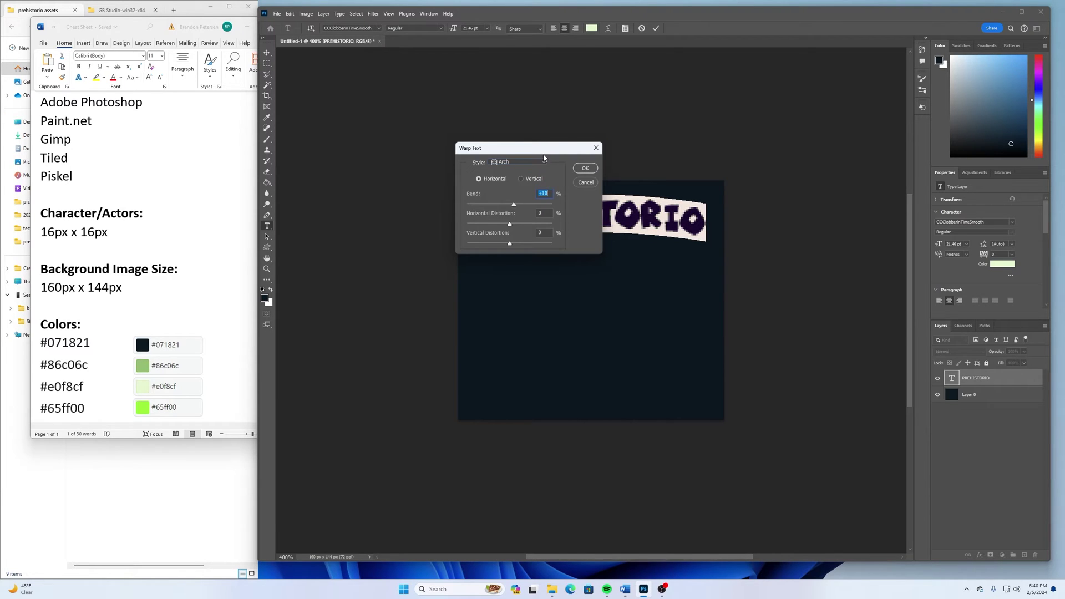
pyautogui.moveTo(545, 150); pyautogui.dragTo(451, 274)
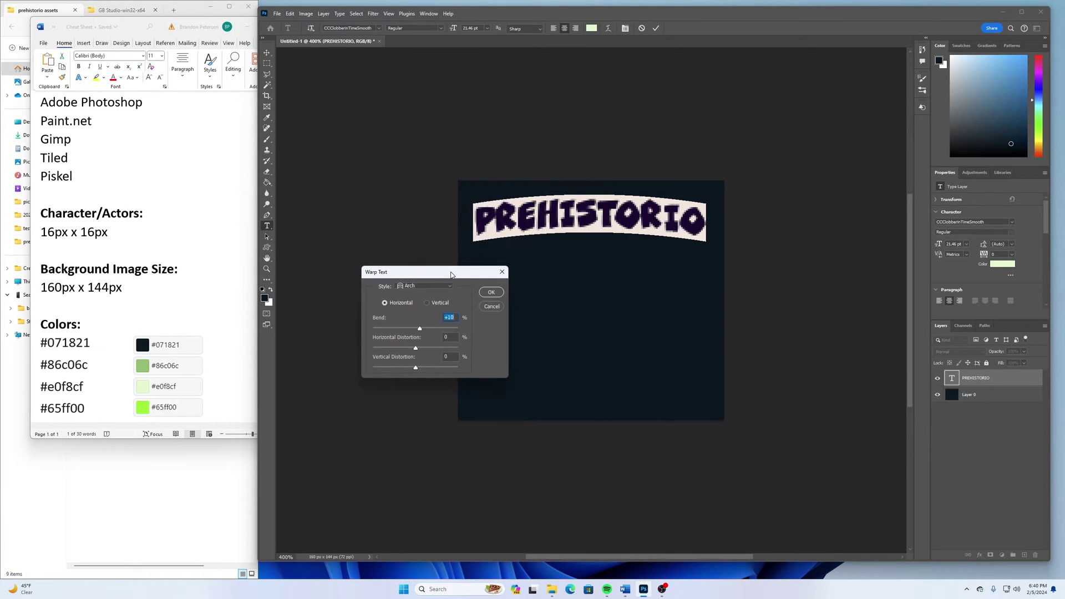
pyautogui.click(491, 293)
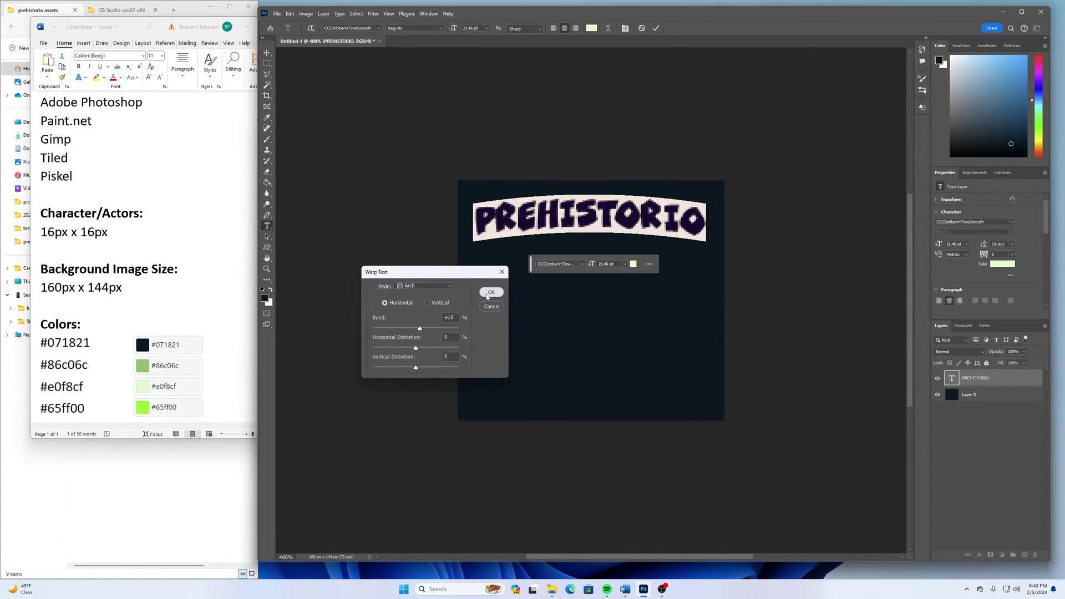
# Move the arched PREHISTORIO title lower on the canvas
pyautogui.click(267, 53)
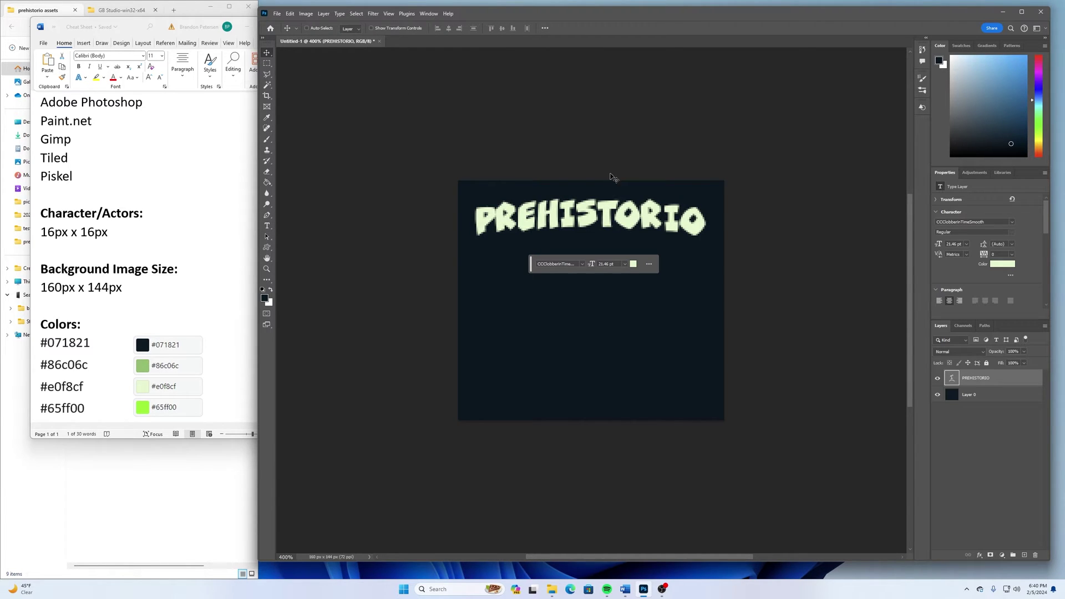
pyautogui.moveTo(605, 216); pyautogui.dragTo(607, 255)
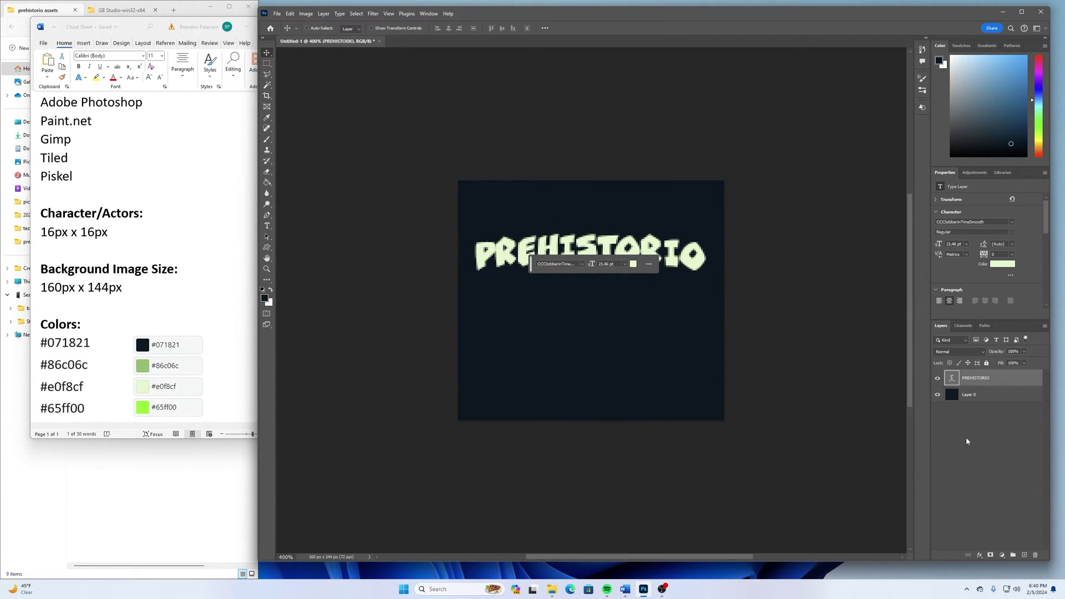
pyautogui.click(1004, 400)
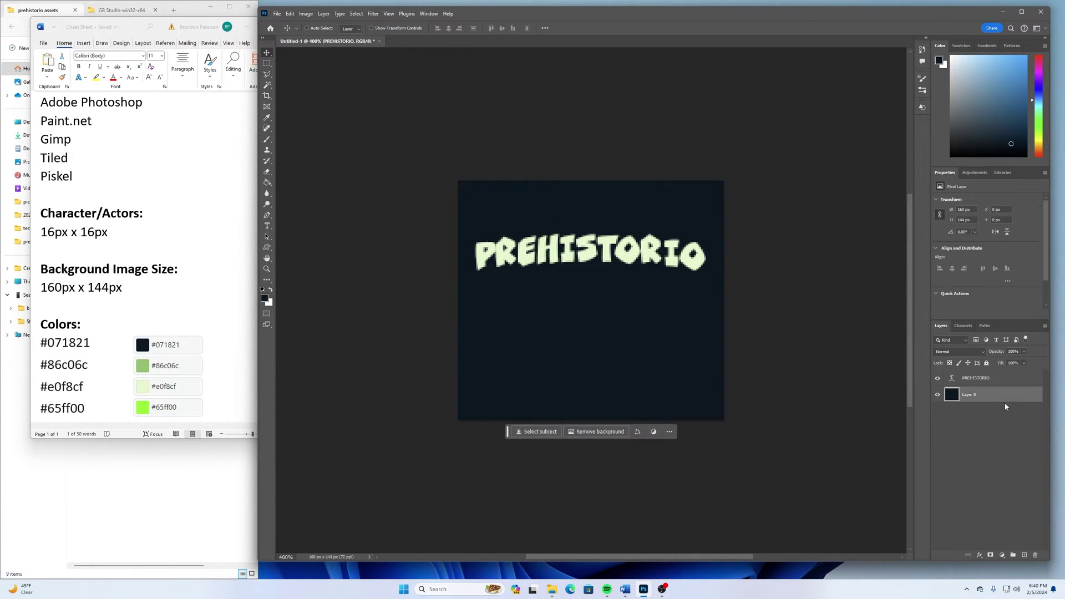
# Add a new layer with a PRESS START text line near the canvas bottom and select it
pyautogui.click(1025, 555)
pyautogui.click(267, 225)
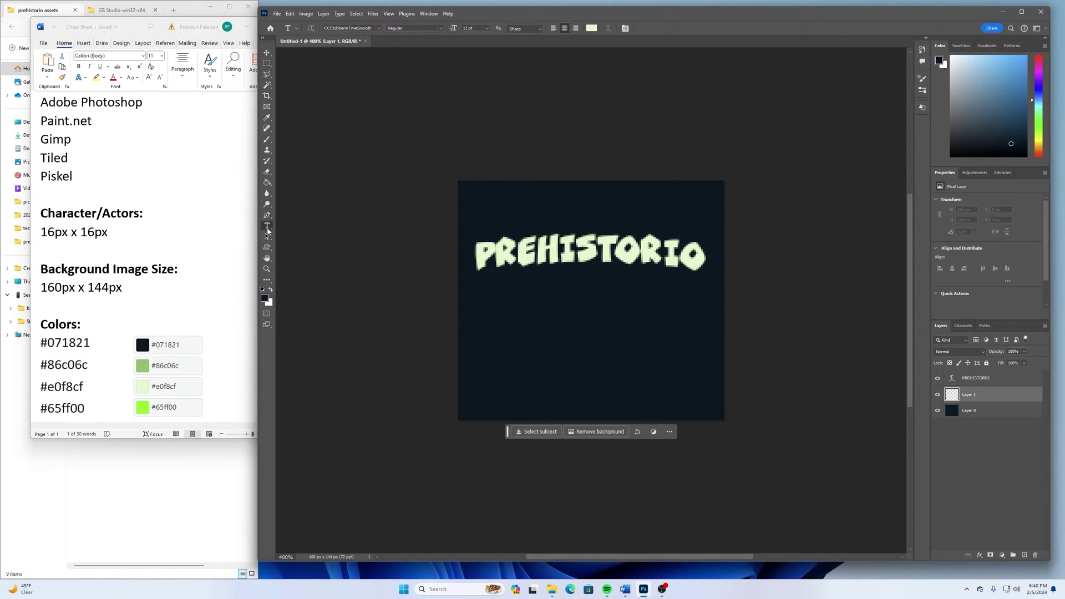
pyautogui.click(589, 368)
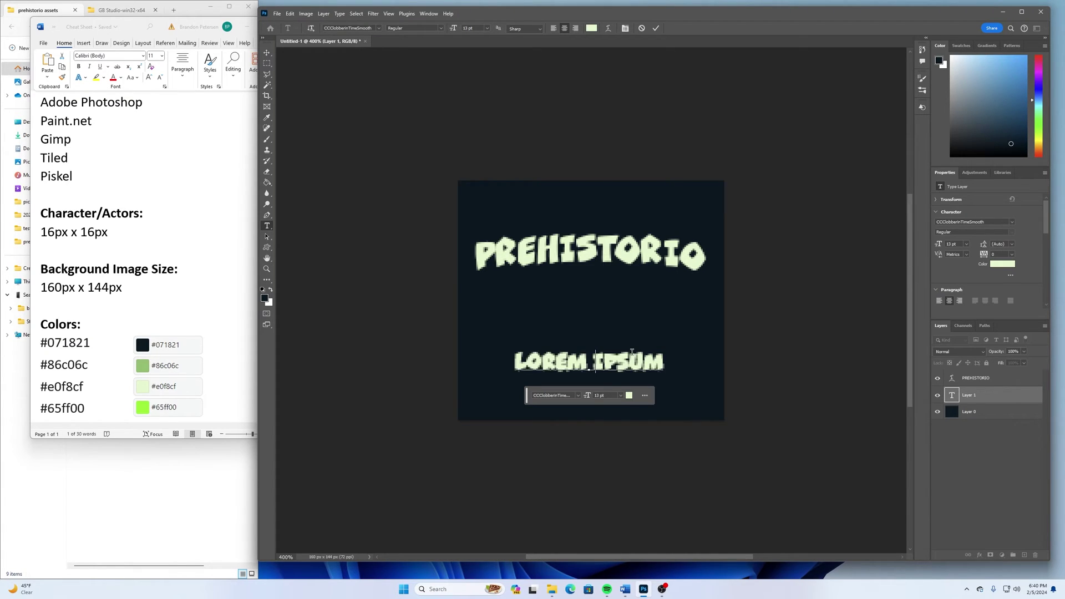
pyautogui.write('PRESS START')
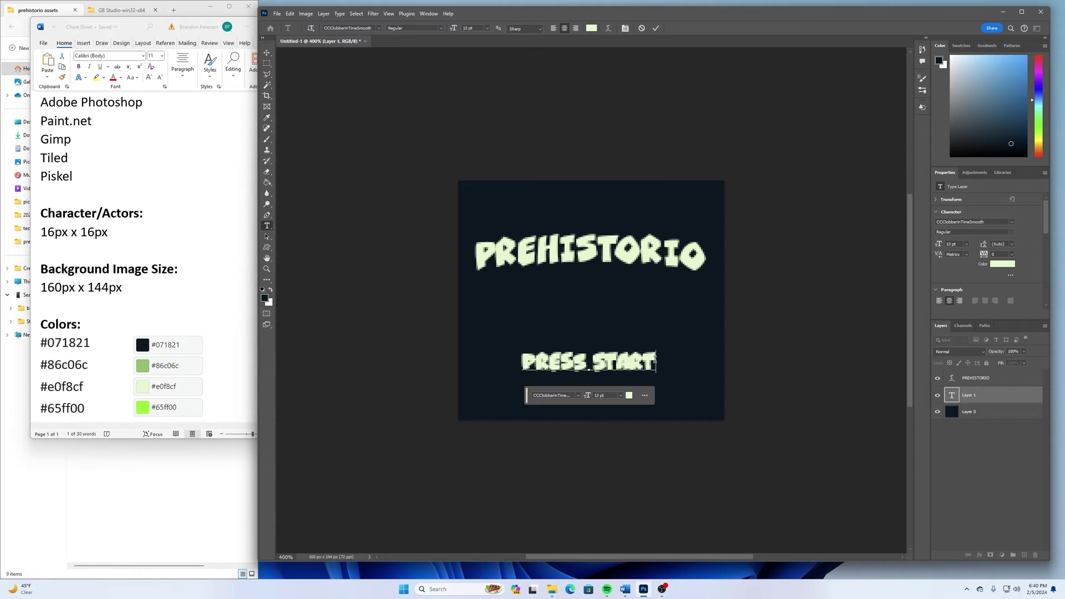
pyautogui.moveTo(656, 361); pyautogui.dragTo(507, 360)
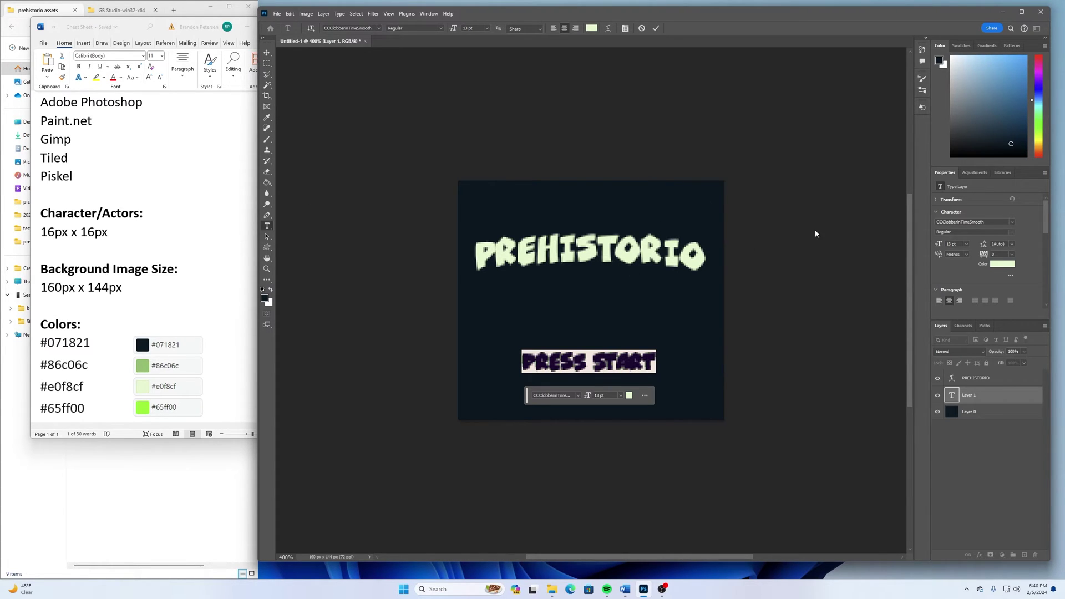
# Switch the PRESS START text to LoRes 22 OT Narrow Regular and retype it in capitals
pyautogui.click(957, 223)
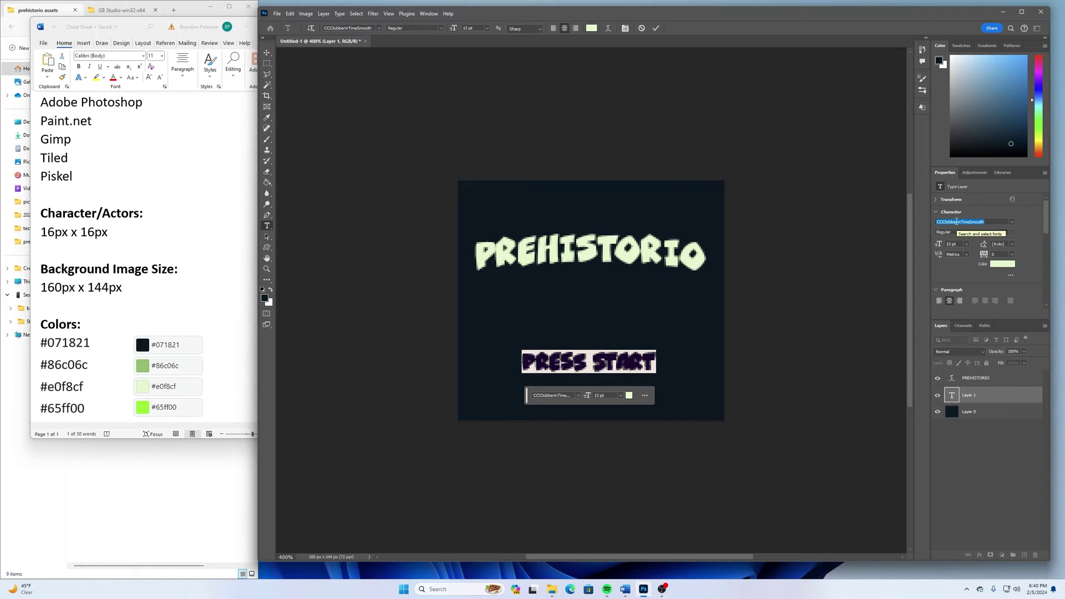
pyautogui.write('lo')
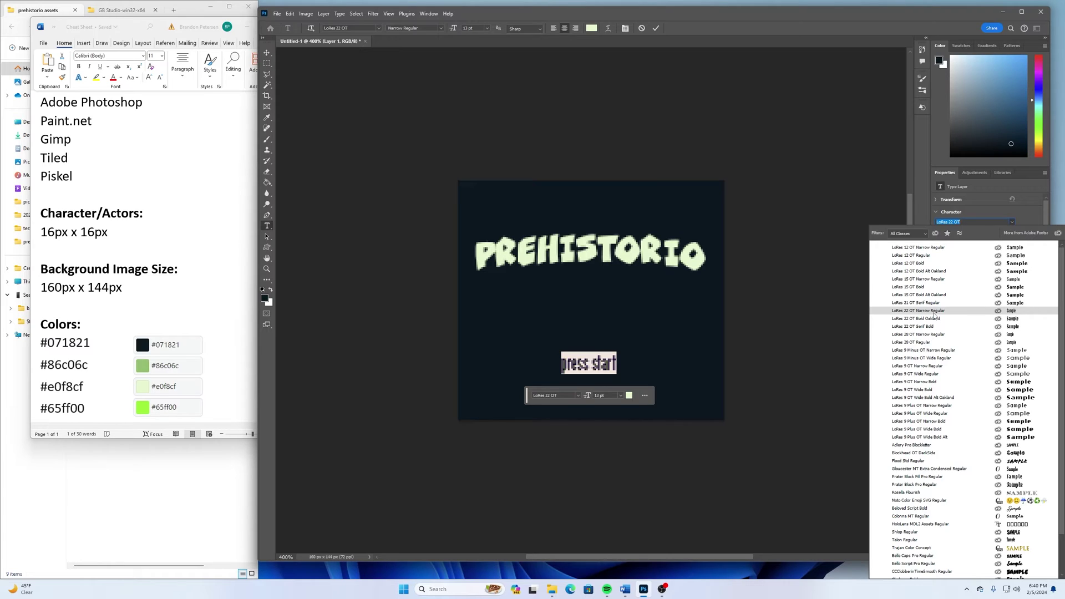
pyautogui.click(934, 312)
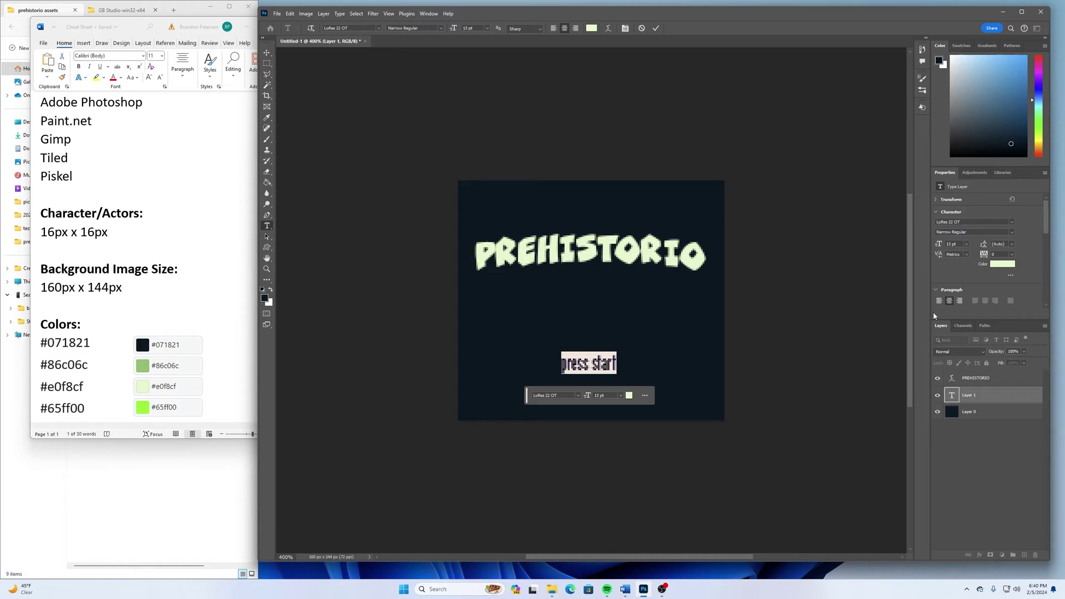
pyautogui.click(1012, 233)
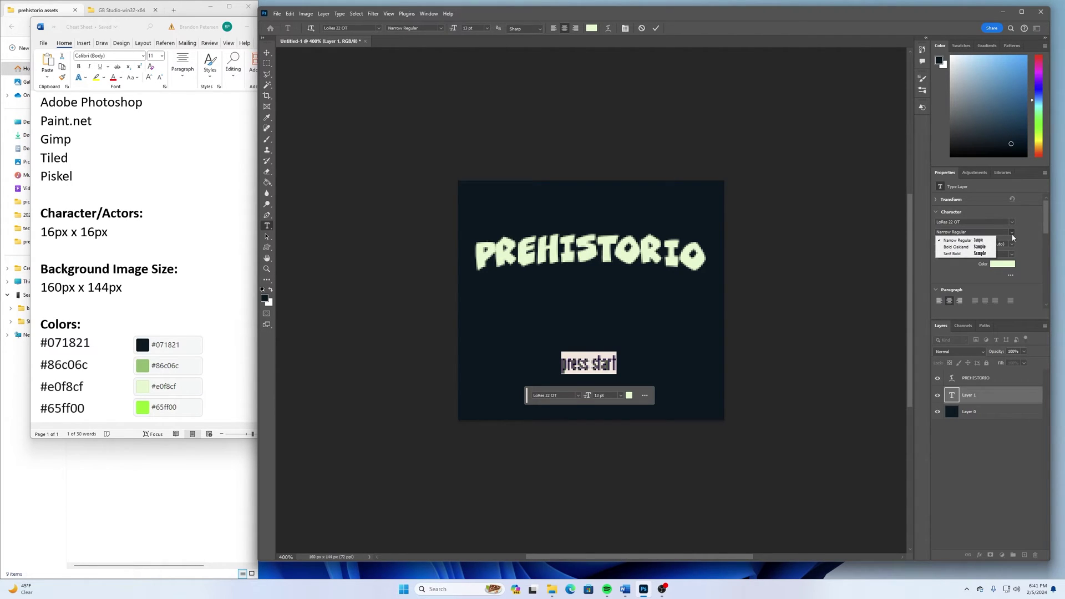
pyautogui.click(994, 244)
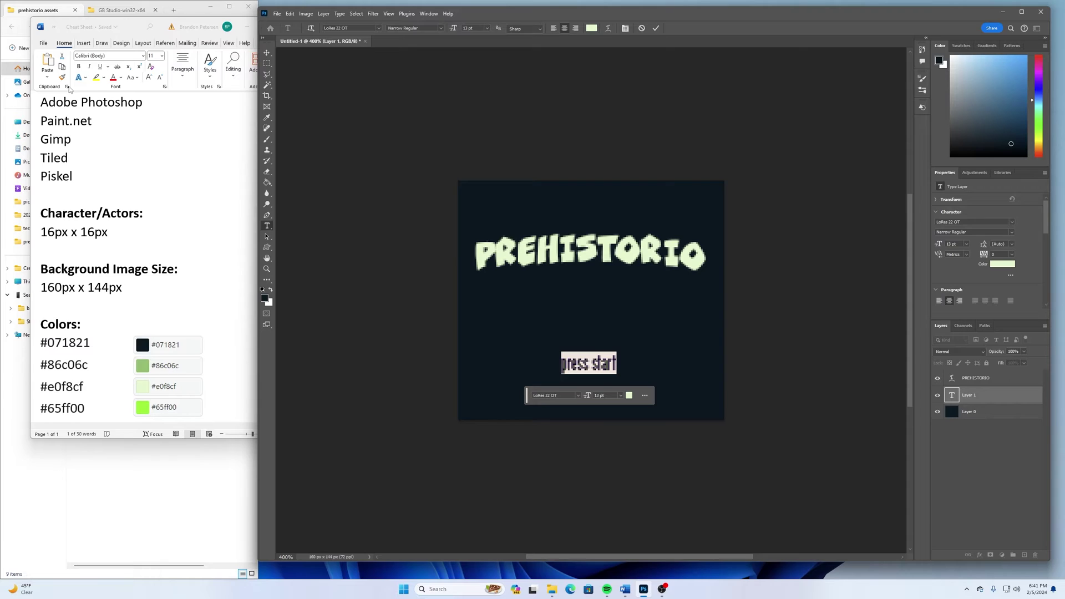
pyautogui.write('P')
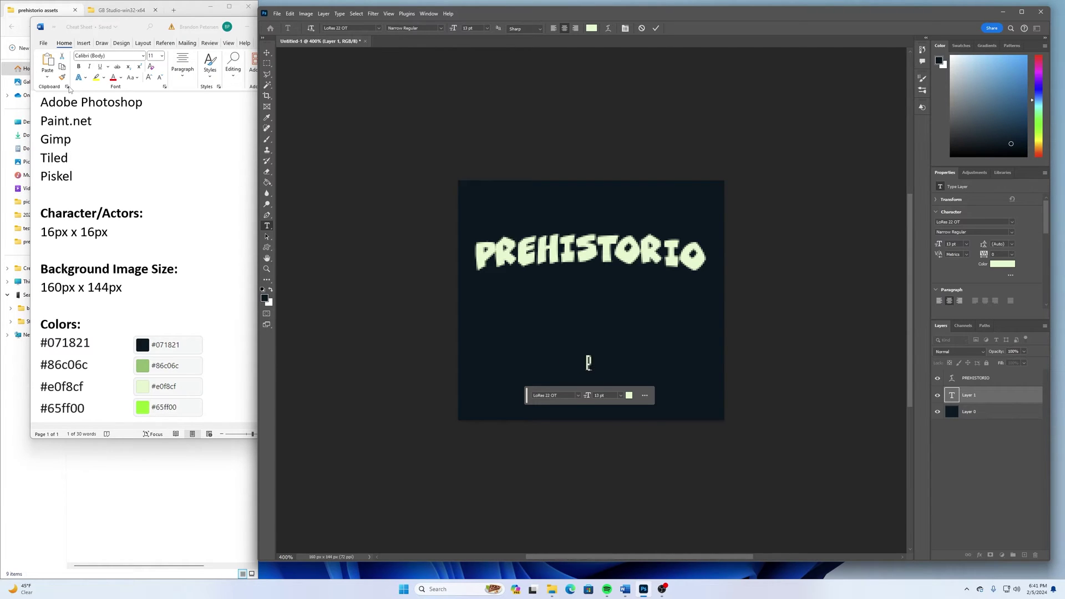
pyautogui.write('RESS START')
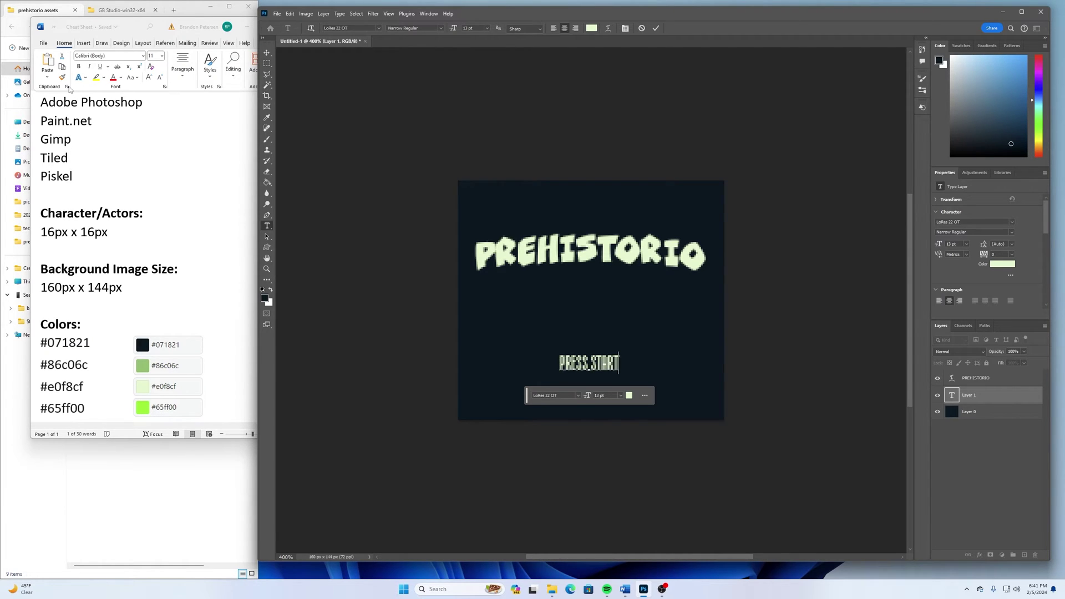
pyautogui.click(267, 52)
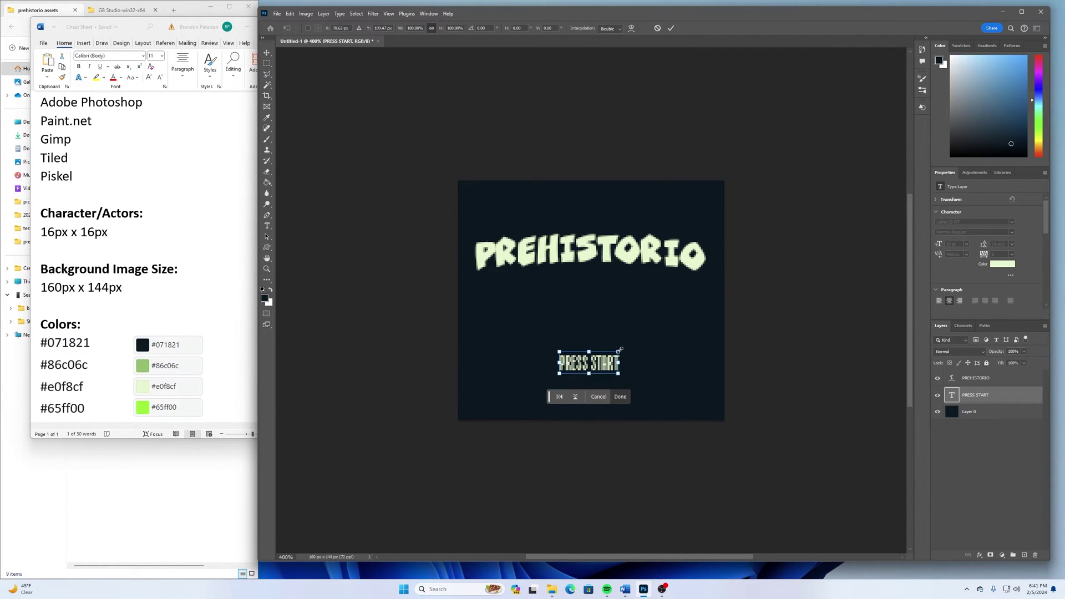
pyautogui.hotkey('ctrl', 't')
pyautogui.moveTo(620, 355)
pyautogui.mouseDown()
pyautogui.moveTo(675, 323)
pyautogui.moveTo(672, 348)
pyautogui.moveTo(688, 355)
pyautogui.moveTo(678, 366)
pyautogui.moveTo(624, 365)
pyautogui.moveTo(624, 376)
pyautogui.moveTo(626, 364)
pyautogui.mouseUp()
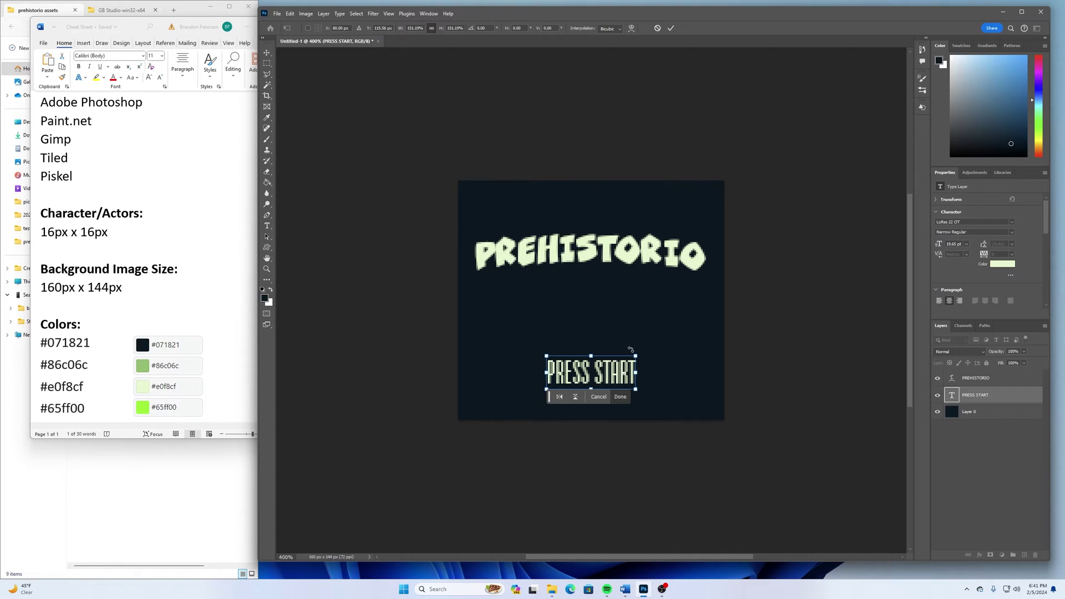
pyautogui.press('Return')
pyautogui.click(988, 380)
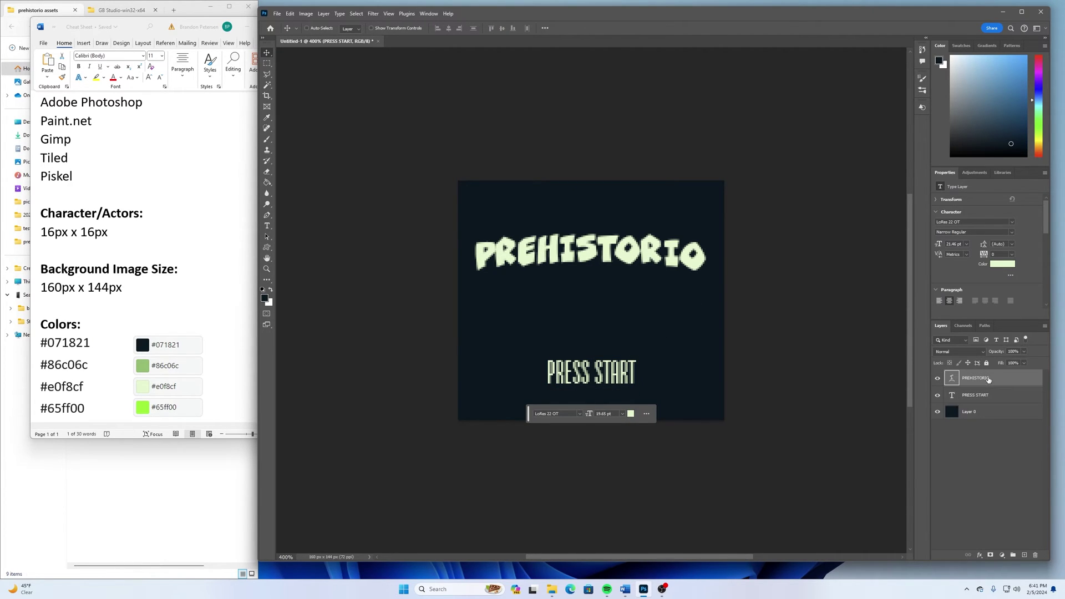
pyautogui.hotkey('shift', 'Up')
pyautogui.hotkey('shift', 'Up')
pyautogui.hotkey('shift', 'Down')
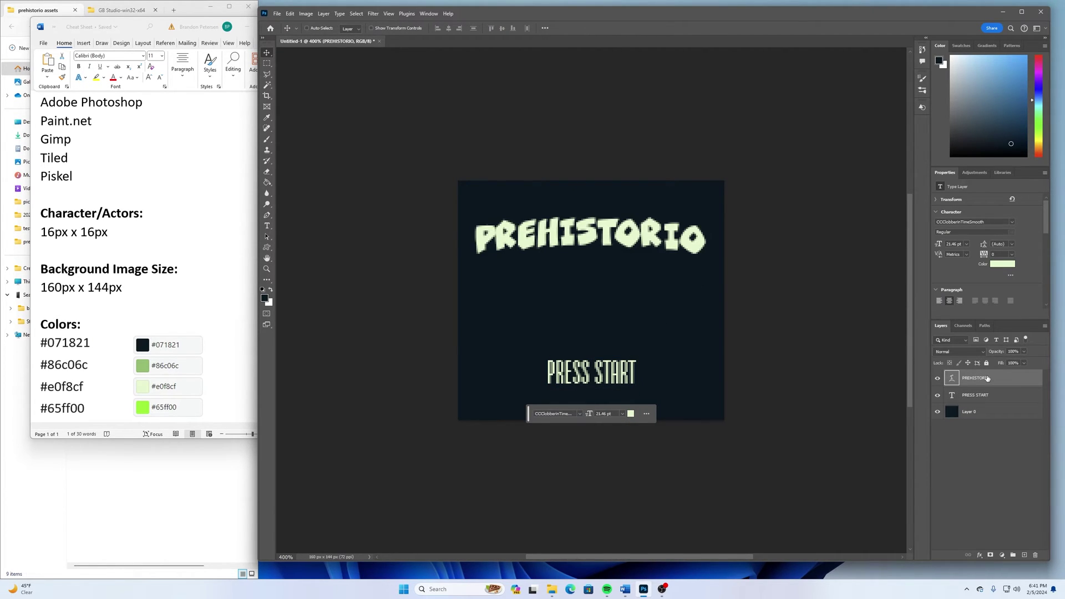
pyautogui.press('Up')
pyautogui.press('Down')
pyautogui.press('Down')
pyautogui.hotkey('ctrl', '-')
pyautogui.hotkey('ctrl', '-')
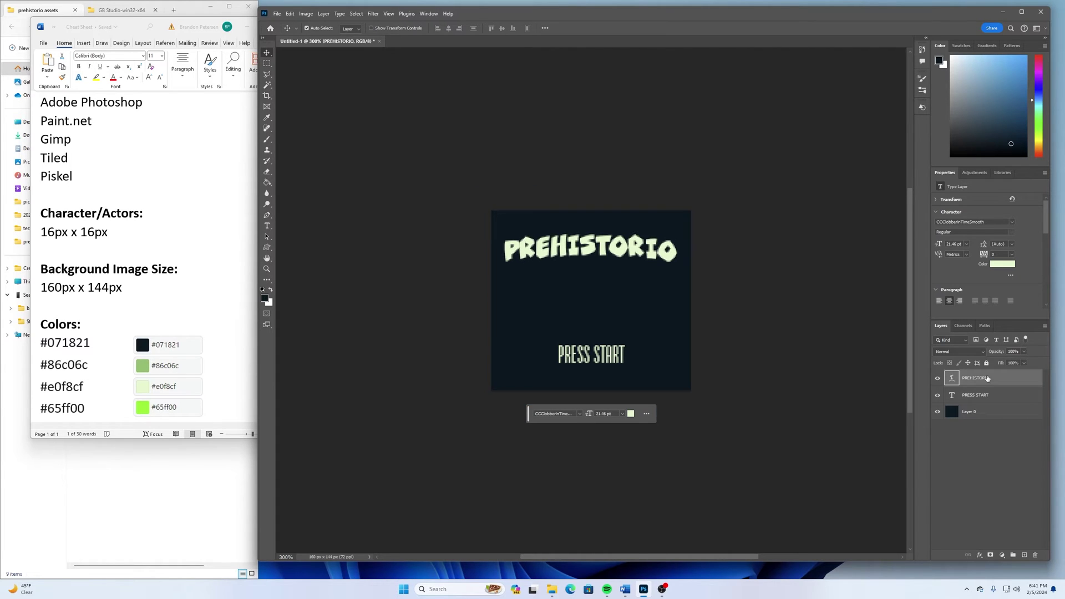
pyautogui.hotkey('ctrl', '+')
pyautogui.hotkey('ctrl', '+')
pyautogui.hotkey('ctrl', '+')
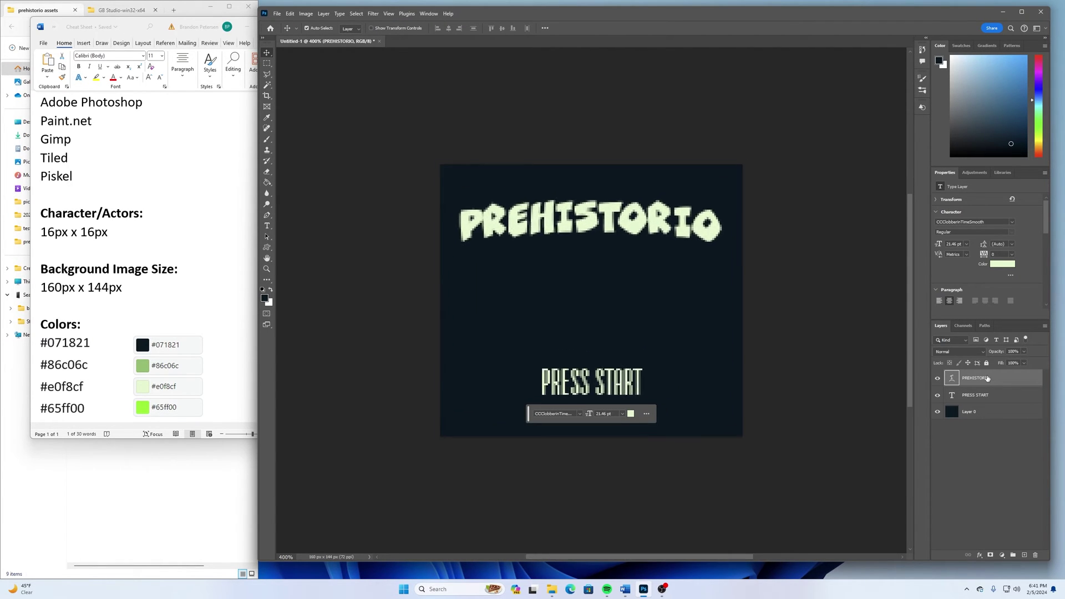
pyautogui.hotkey('ctrl', '-')
pyautogui.hotkey('ctrl', '-')
pyautogui.hotkey('ctrl', '-')
pyautogui.hotkey('ctrl', '-')
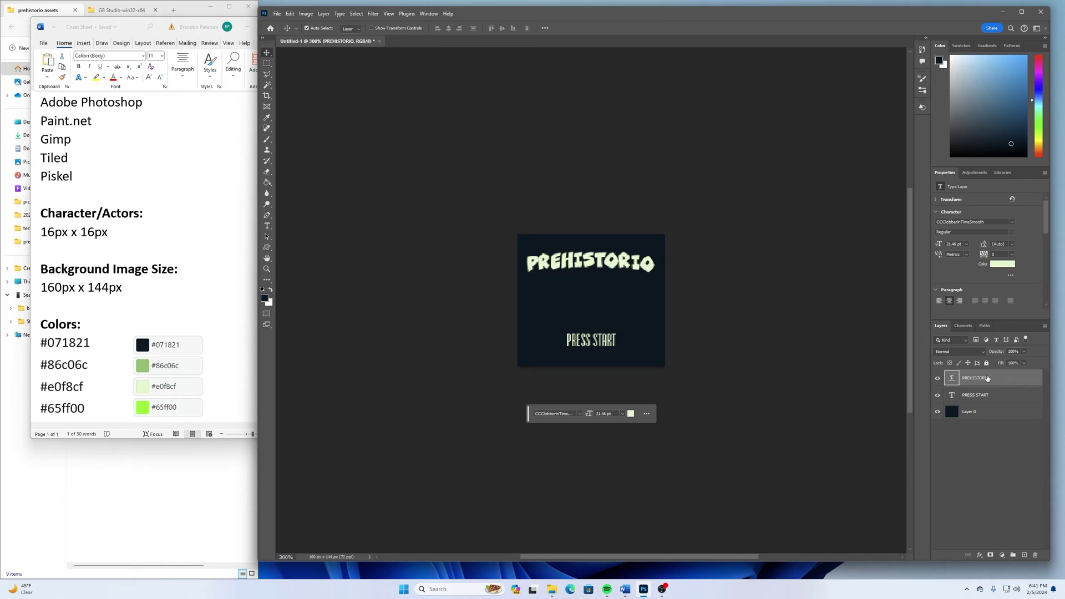
pyautogui.hotkey('ctrl', '+')
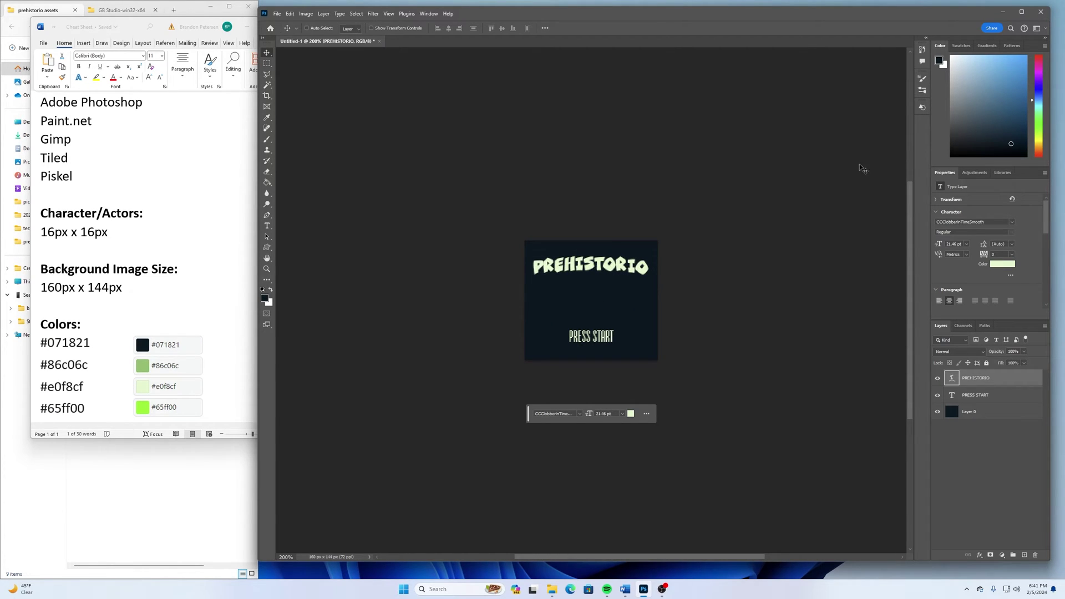
pyautogui.click(390, 15)
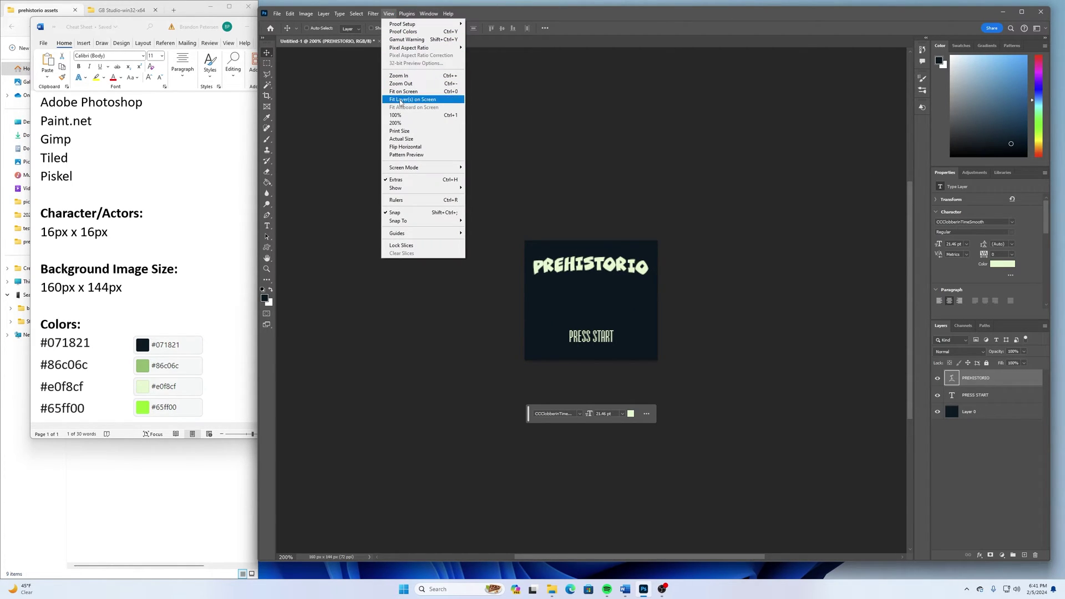
pyautogui.click(406, 115)
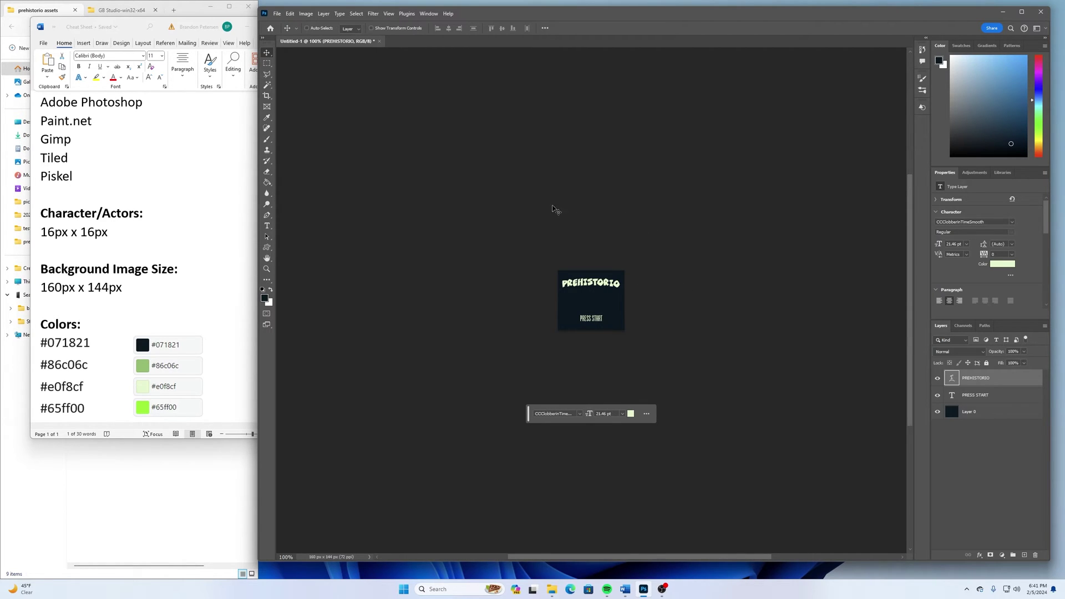
pyautogui.click(269, 226)
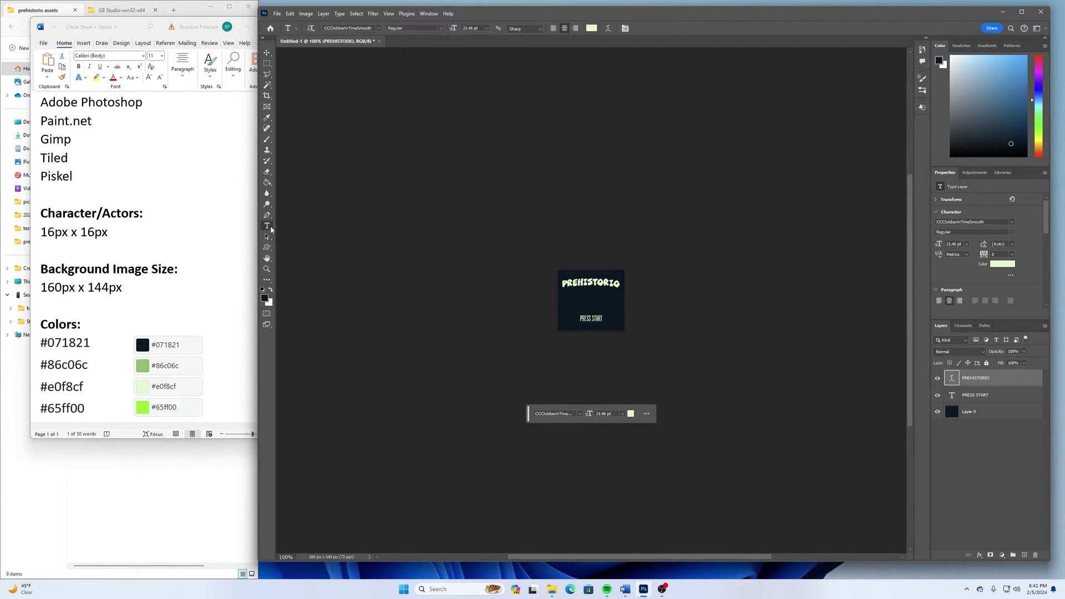
pyautogui.doubleClick(952, 379)
pyautogui.press('Escape')
pyautogui.press('v')
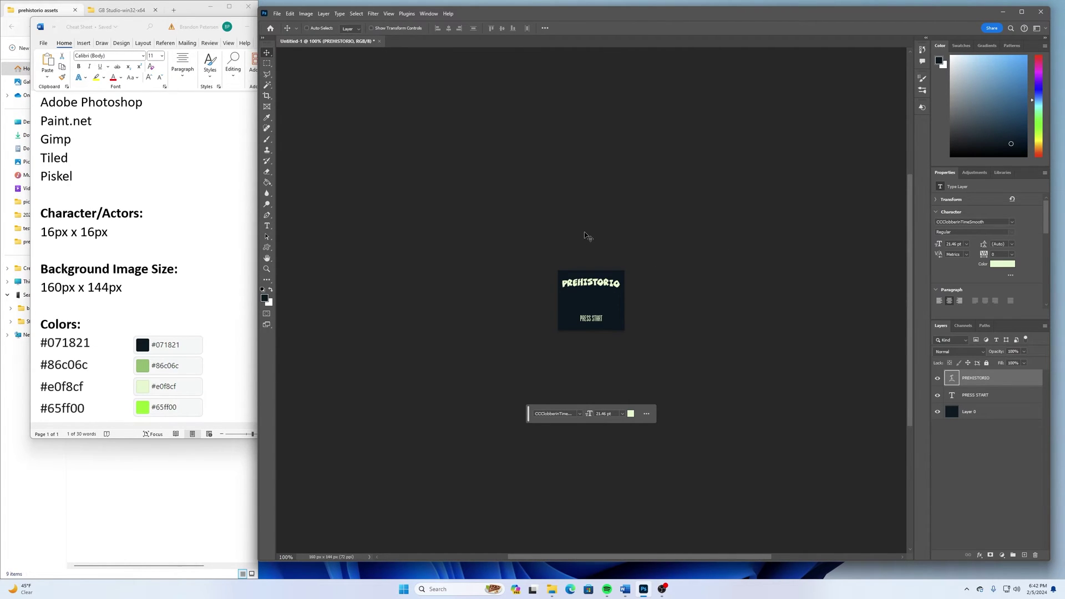
pyautogui.hotkey('ctrl', '+')
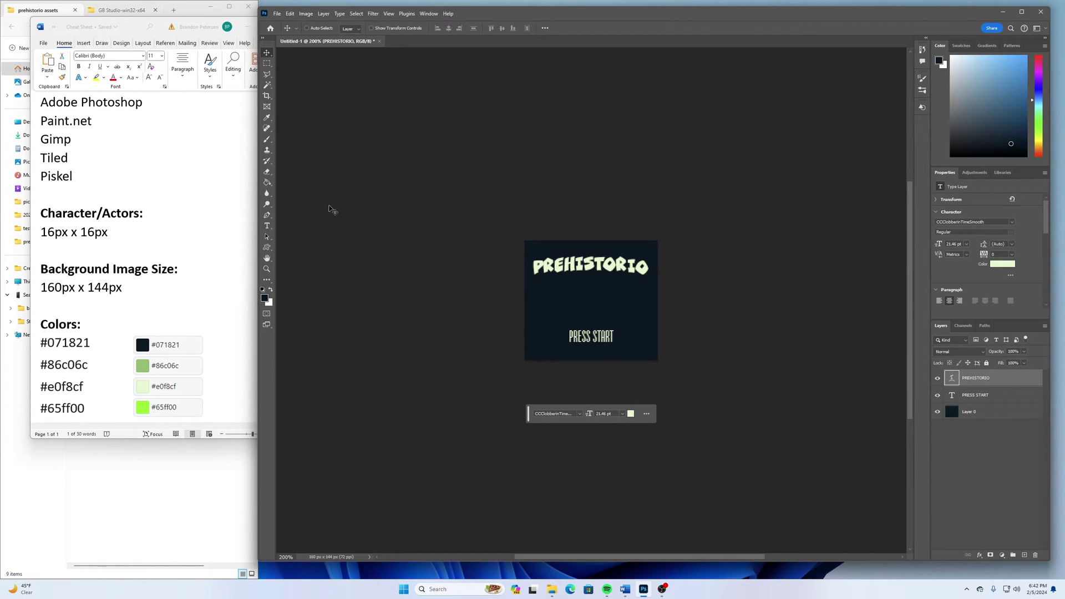
# Draw a dinosaur from the Dinosaurs custom shape set between the title and PRESS START
pyautogui.click(266, 247)
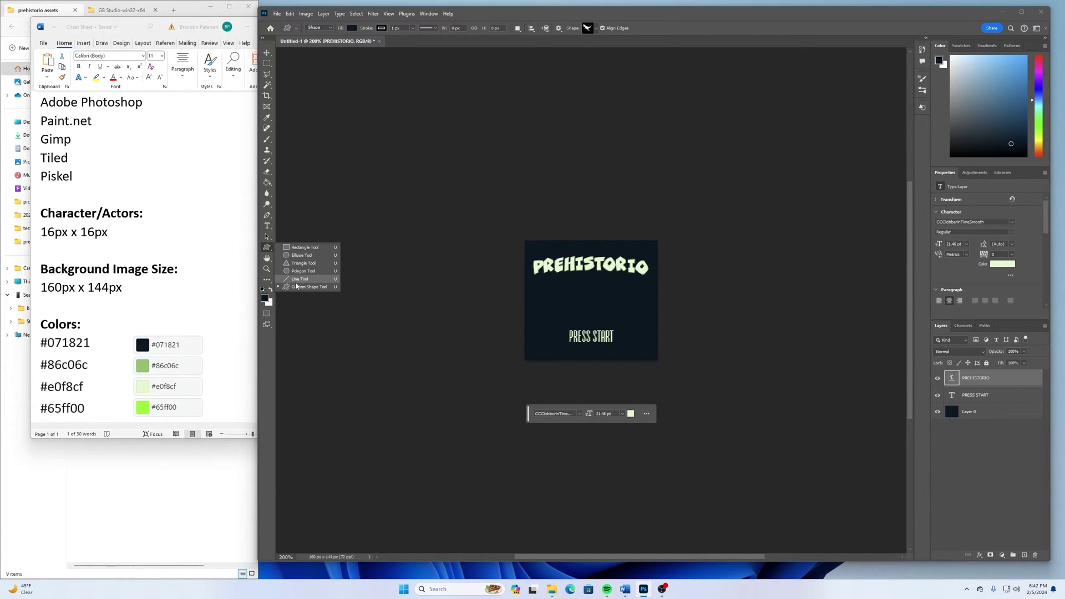
pyautogui.click(295, 287)
pyautogui.click(596, 29)
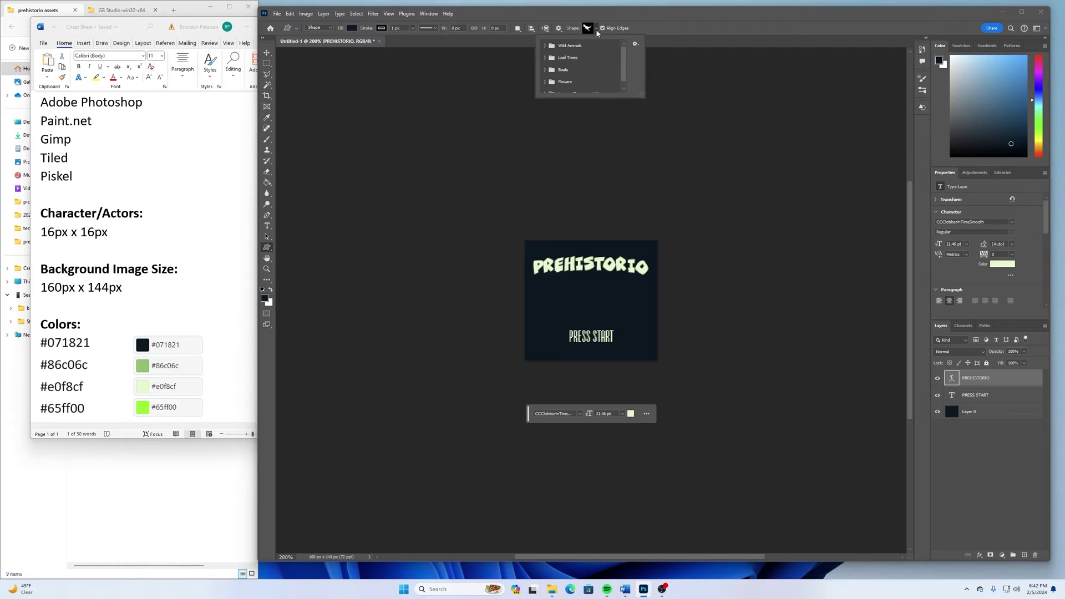
pyautogui.scroll(-3, 560, 85)
pyautogui.scroll(-5, 560, 85)
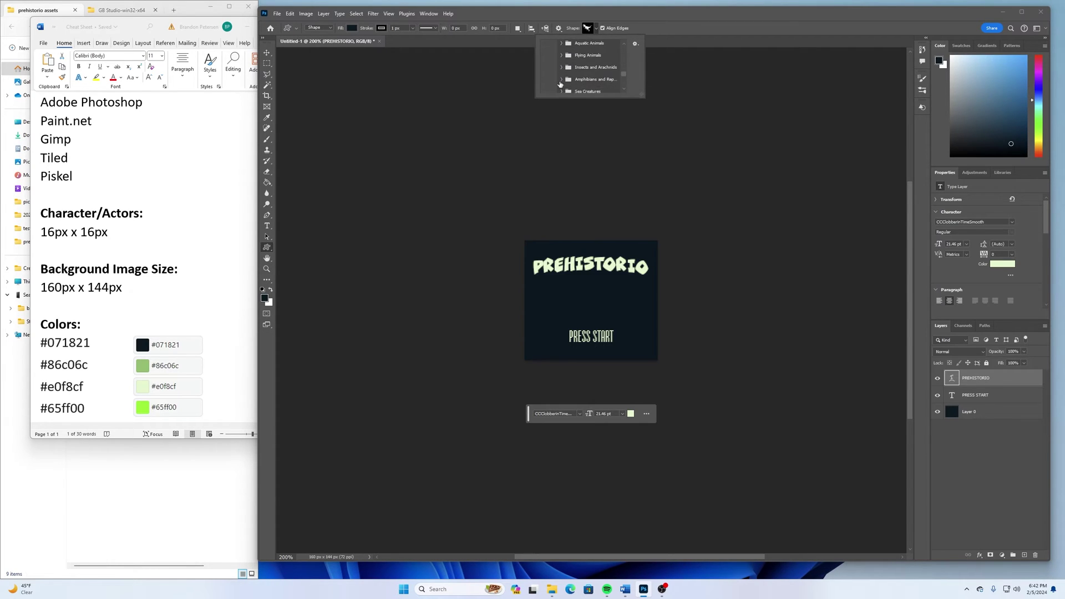
pyautogui.click(564, 84)
pyautogui.scroll(-2, 565, 82)
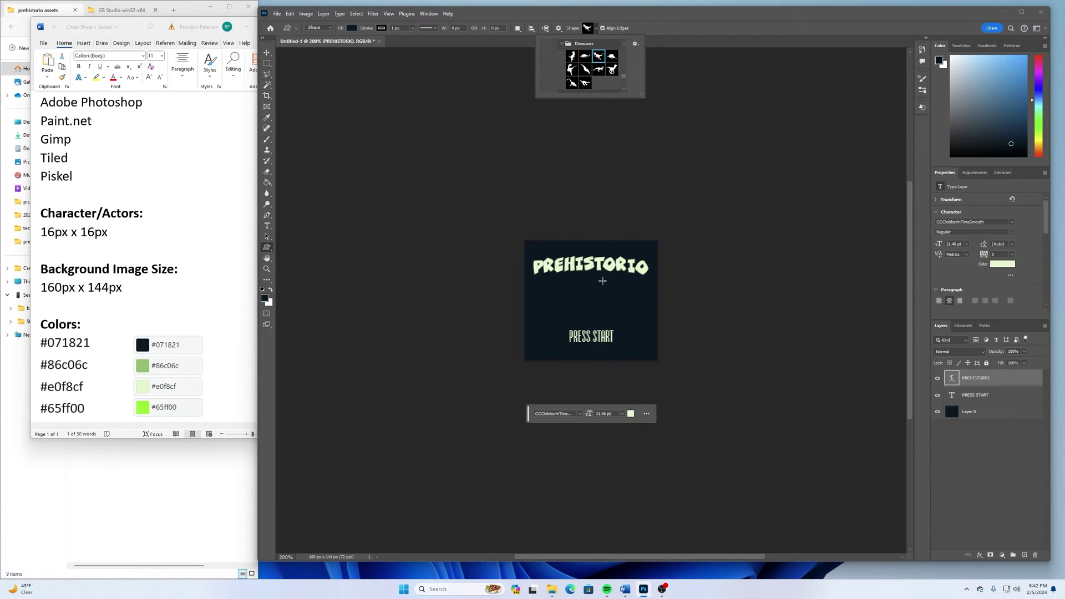
pyautogui.moveTo(602, 280); pyautogui.dragTo(542, 336)
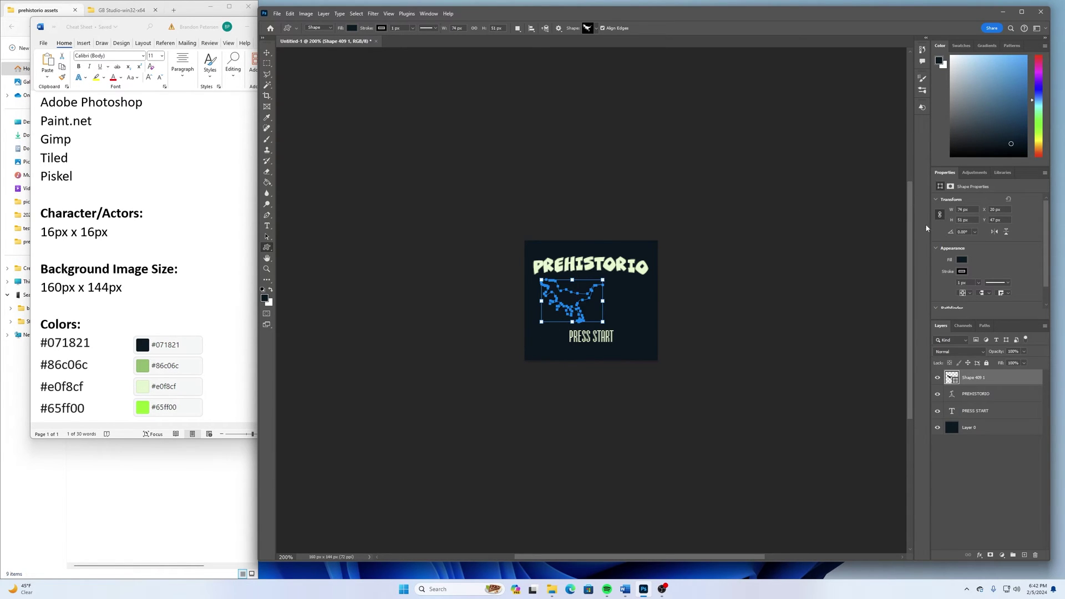
# Give the dinosaur no stroke and a pale green #e0f8cf fill
pyautogui.click(959, 273)
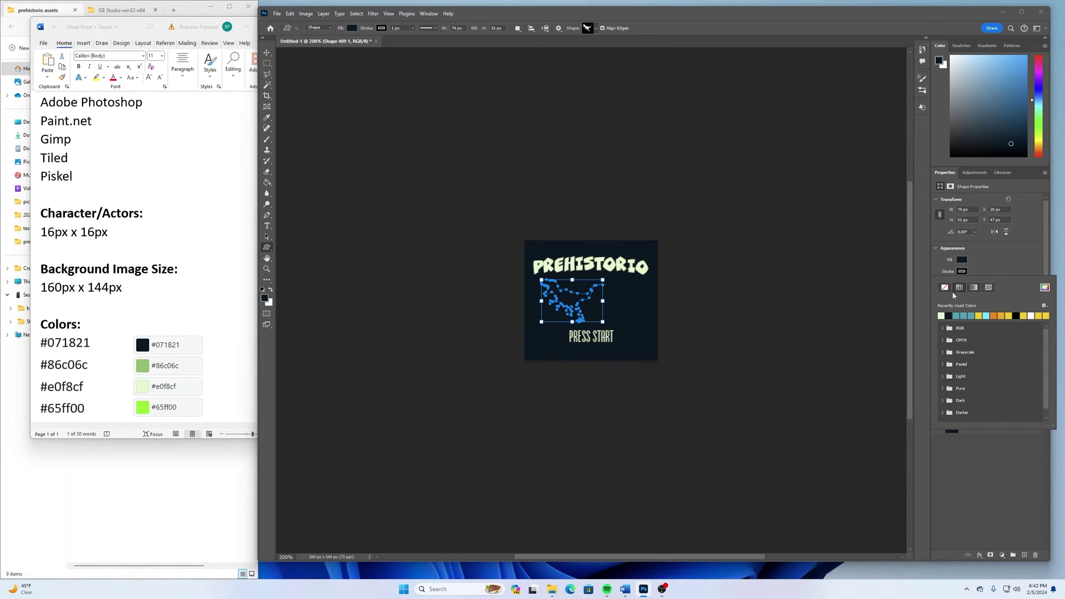
pyautogui.click(944, 288)
pyautogui.click(961, 260)
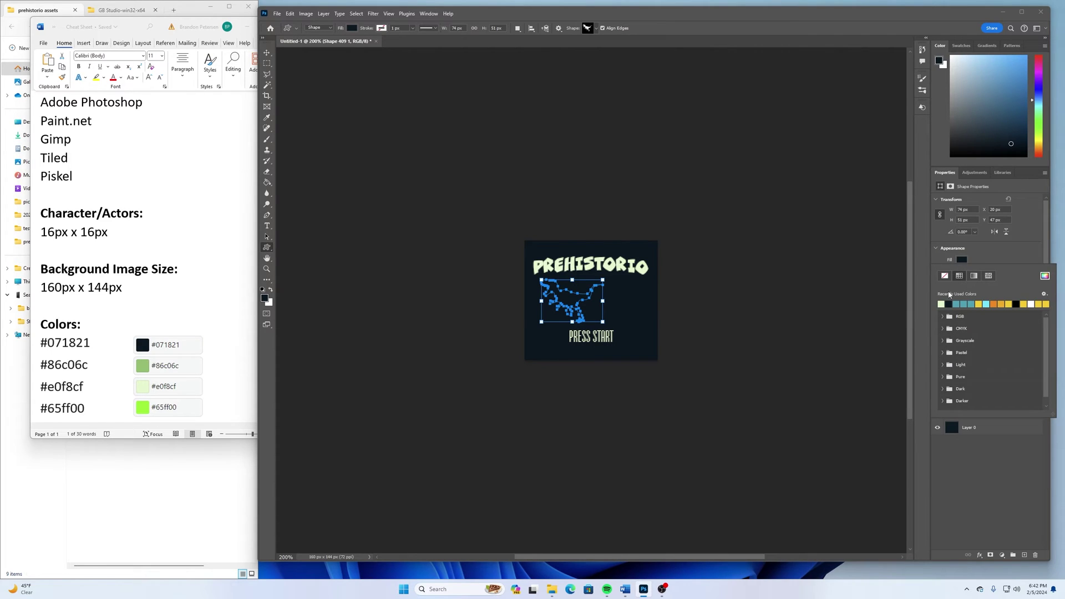
pyautogui.click(941, 303)
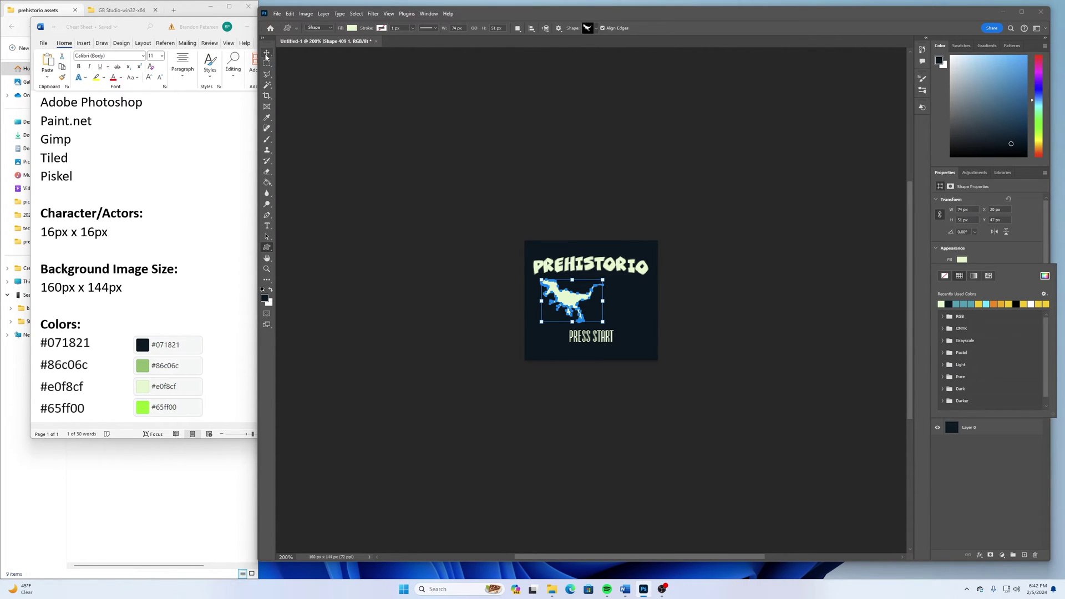
# Centre the dinosaur on the screen, nudging it one pixel to fine-tune
pyautogui.click(267, 56)
pyautogui.moveTo(581, 304); pyautogui.dragTo(597, 305)
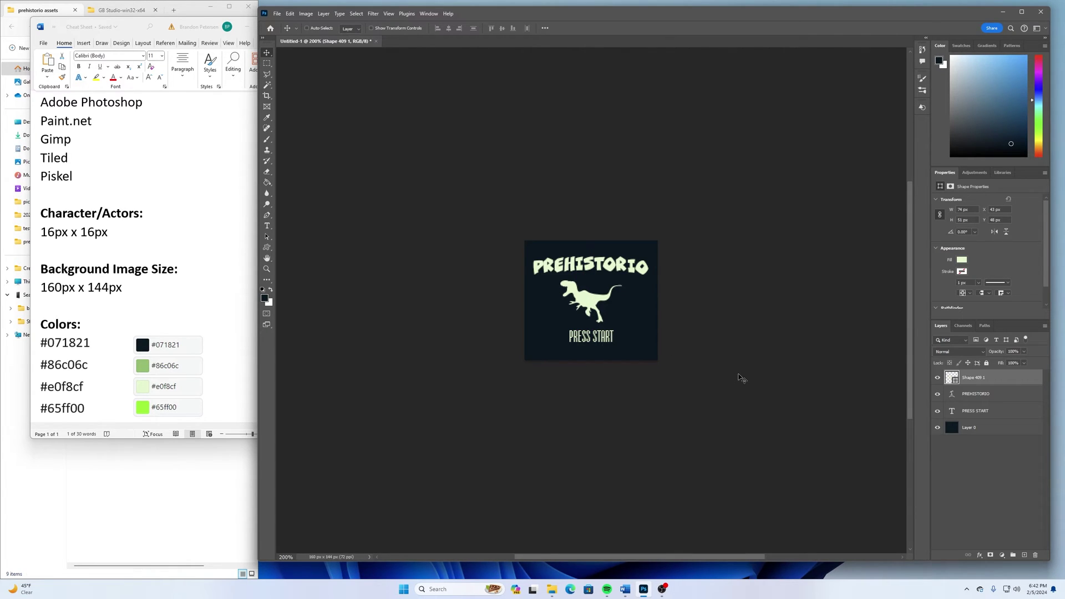
pyautogui.press('Down')
pyautogui.press('Up')
pyautogui.press('Down')
# Save the title screen as PSD 'PREHISTORIO INTRO PROJECT' in prehistorio assets, keeping maximum compatibility
pyautogui.click(277, 13)
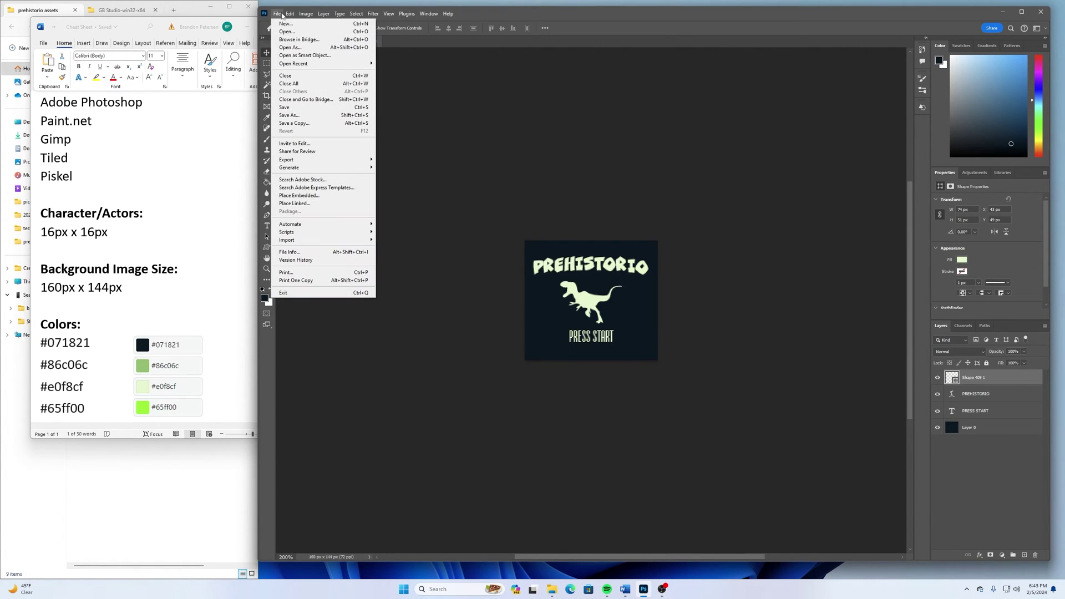
pyautogui.click(306, 127)
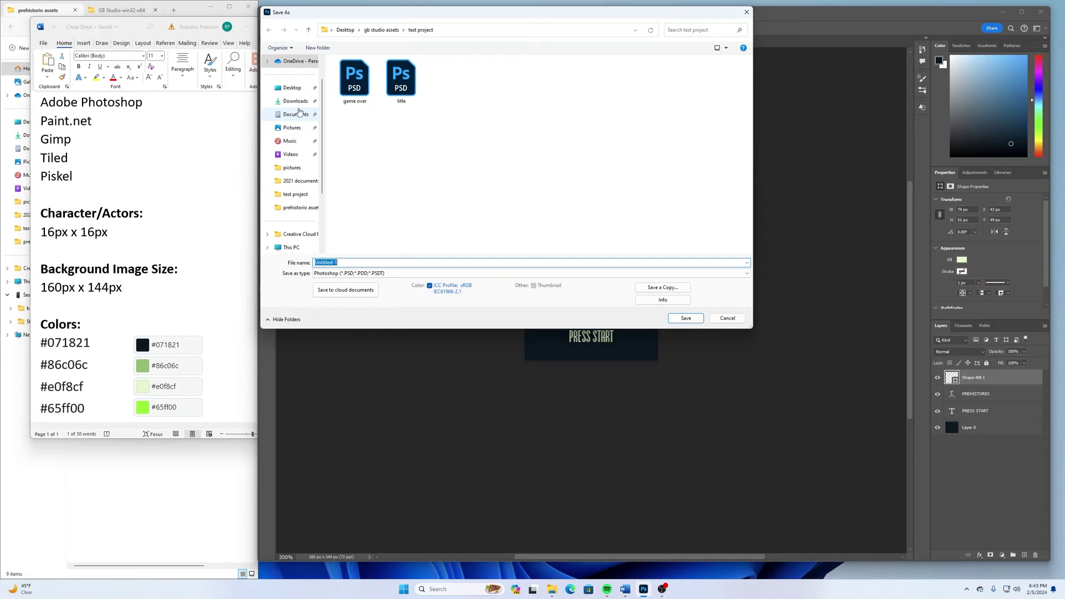
pyautogui.click(292, 88)
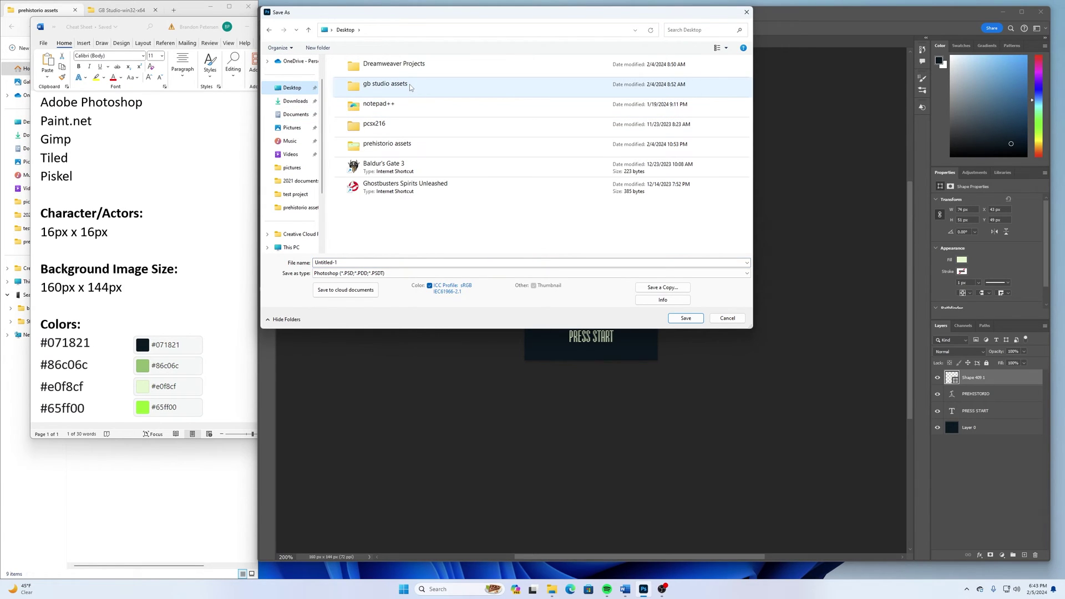
pyautogui.click(417, 143)
pyautogui.doubleClick(416, 142)
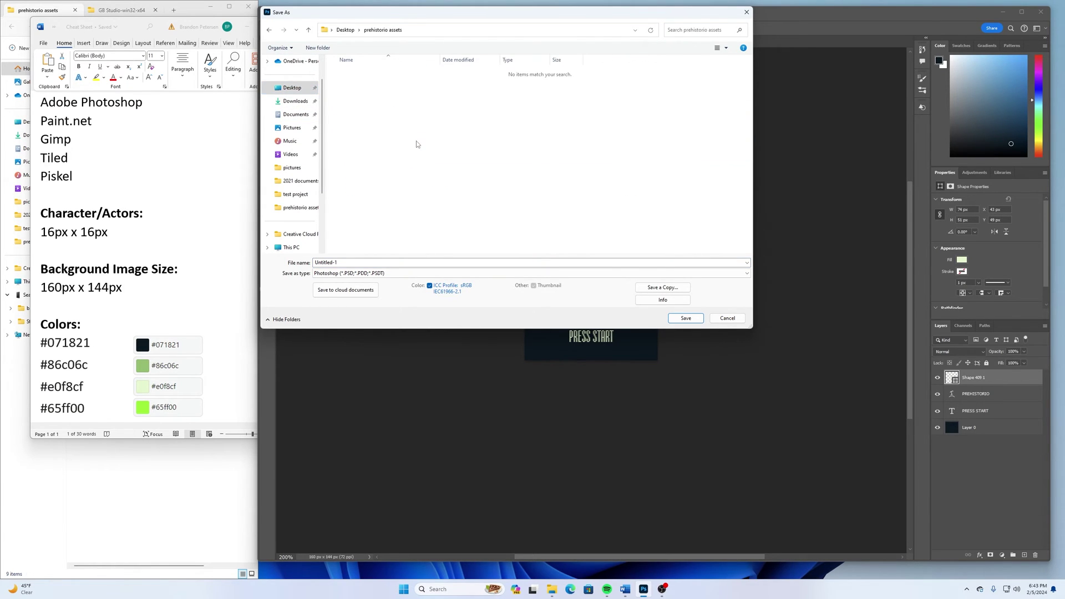
pyautogui.click(362, 261)
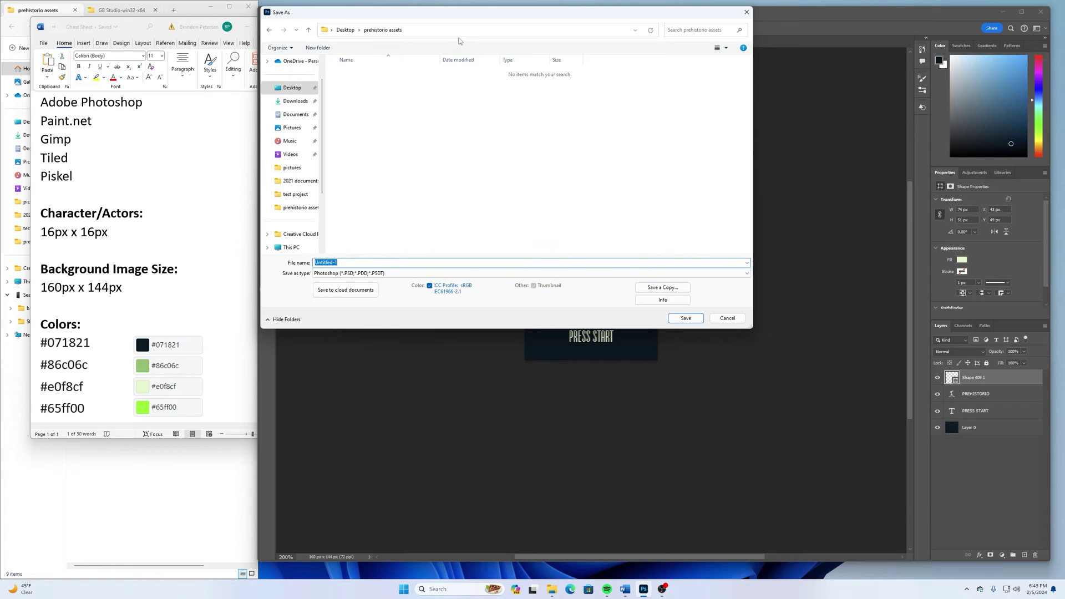
pyautogui.moveTo(468, 17); pyautogui.dragTo(541, 54)
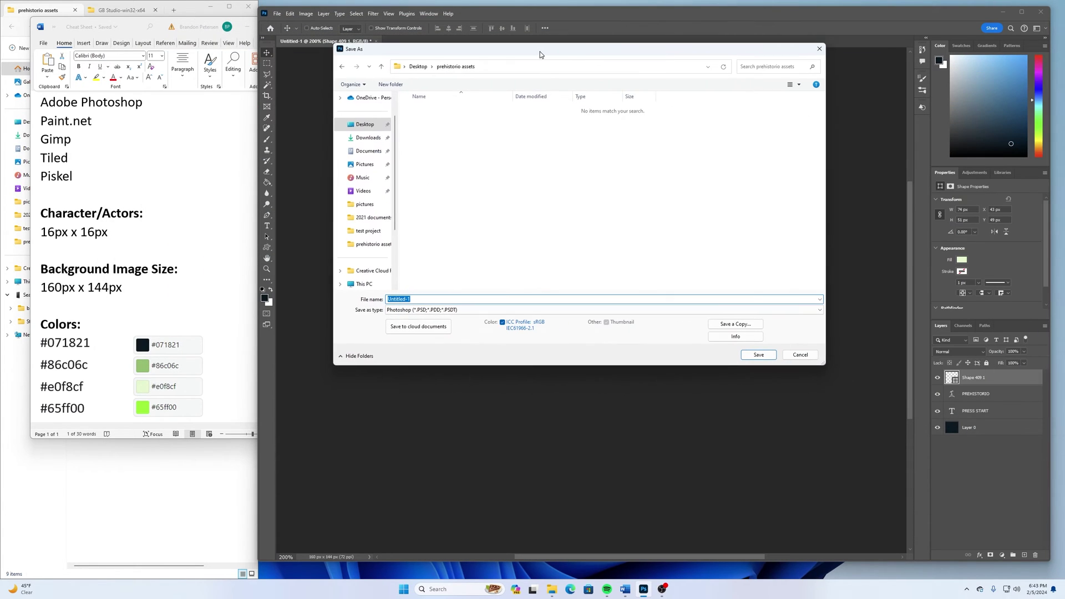
pyautogui.write('PRE')
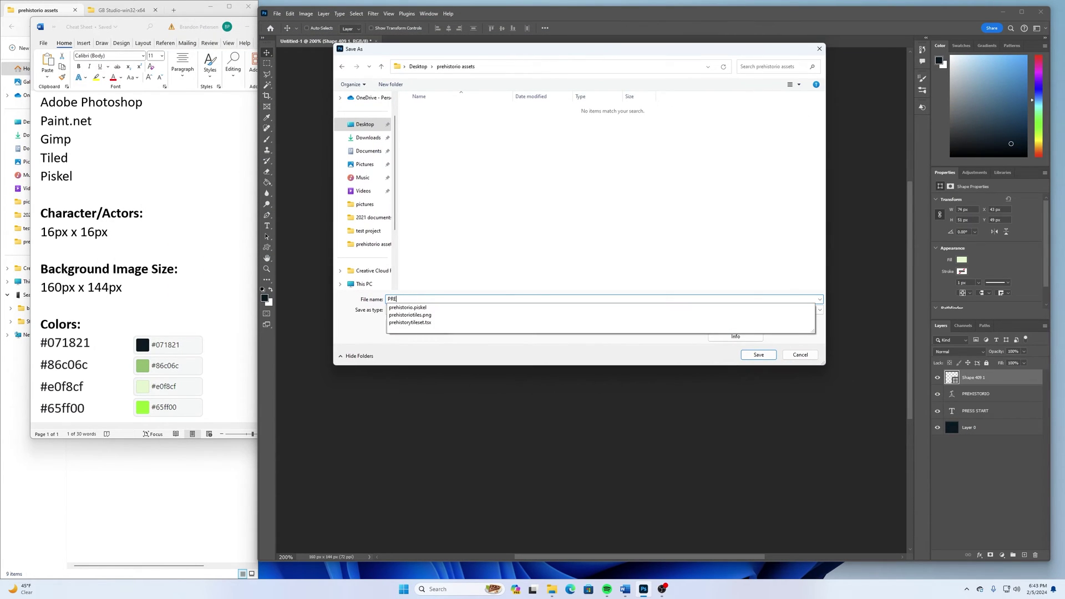
pyautogui.write('HISTORI')
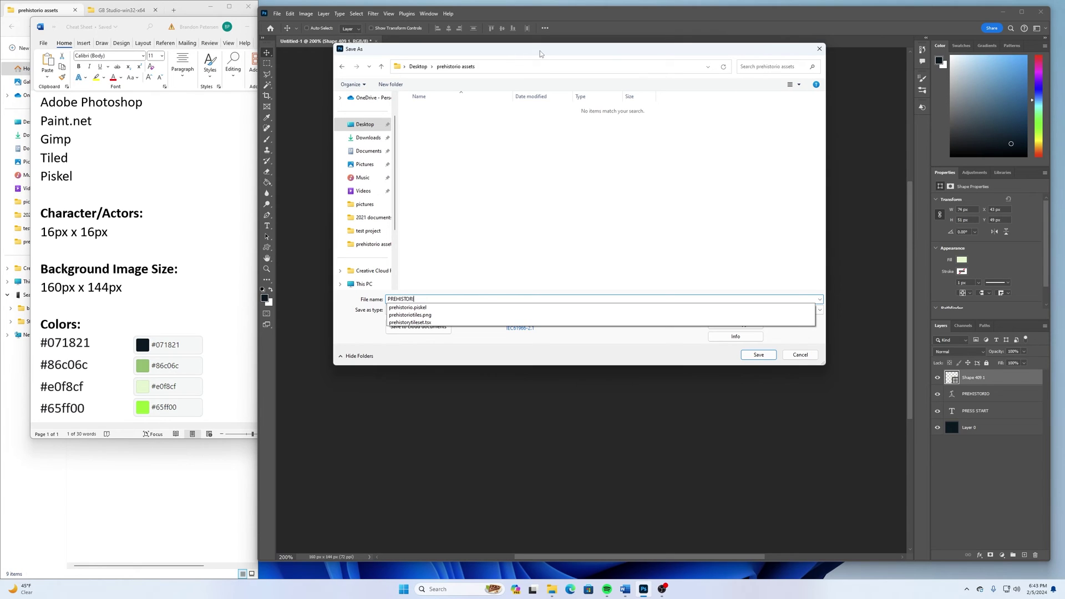
pyautogui.write('O INT')
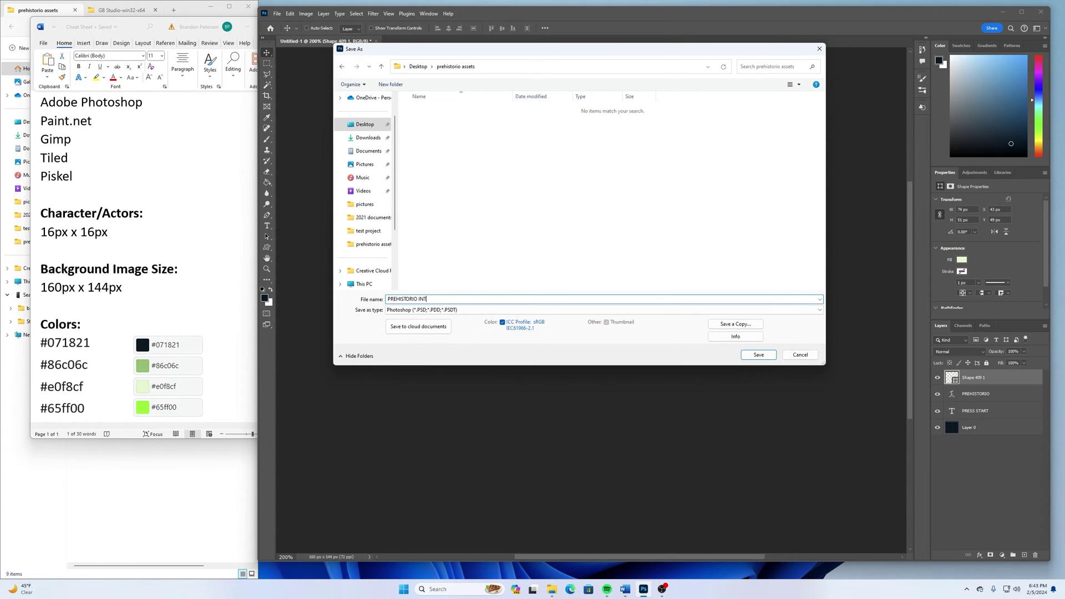
pyautogui.write('RO PROJECT')
pyautogui.click(755, 358)
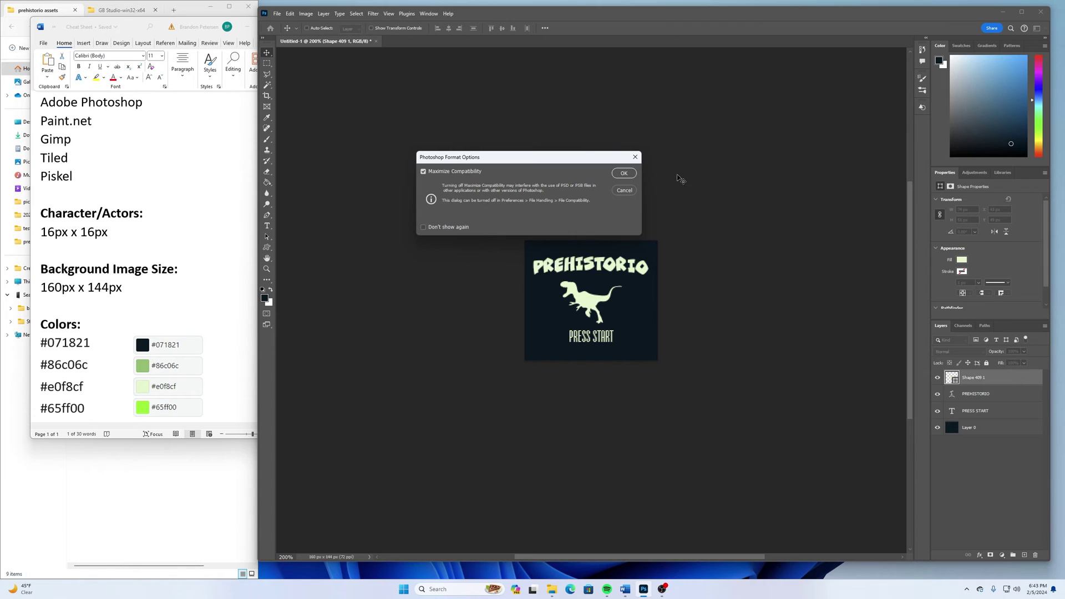
pyautogui.click(624, 173)
pyautogui.click(276, 14)
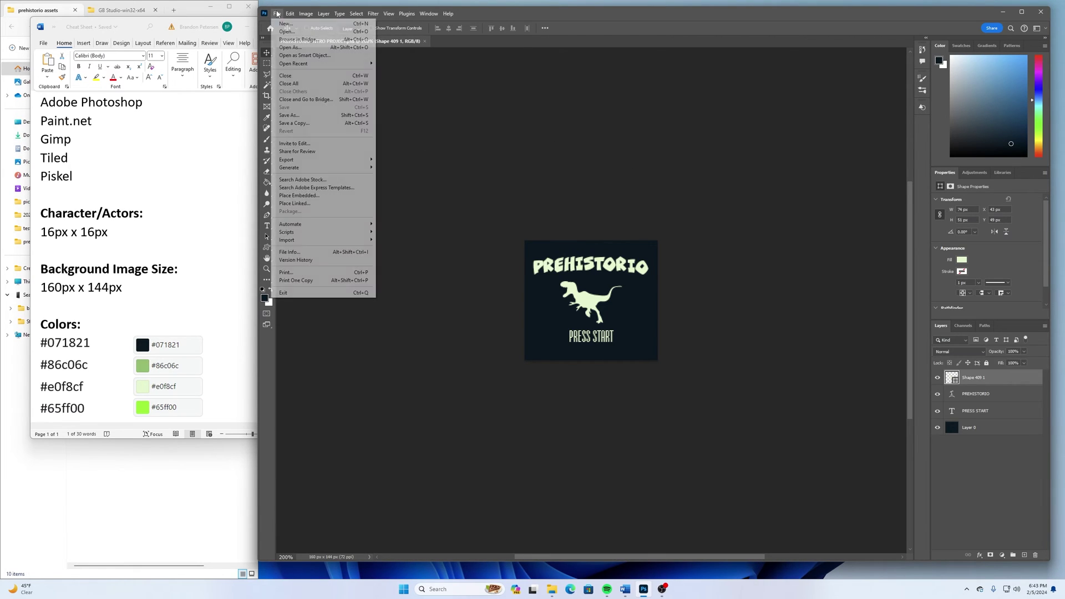
# Save a PNG copy, 'PREHISTORIO INTRO PROJECT copy', to prehistorio assets at smallest file size
pyautogui.click(302, 125)
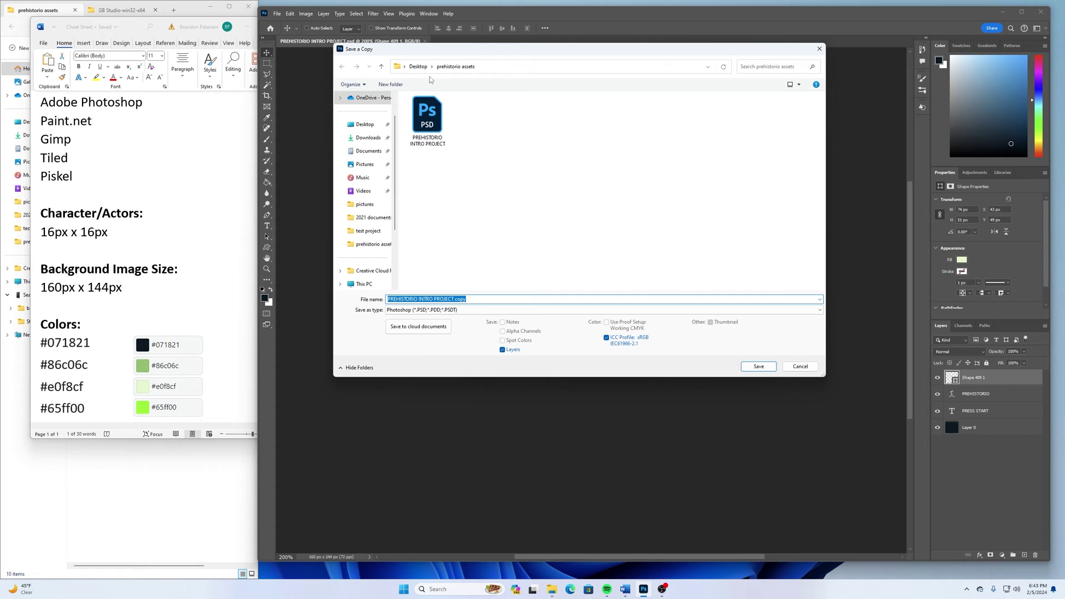
pyautogui.click(436, 310)
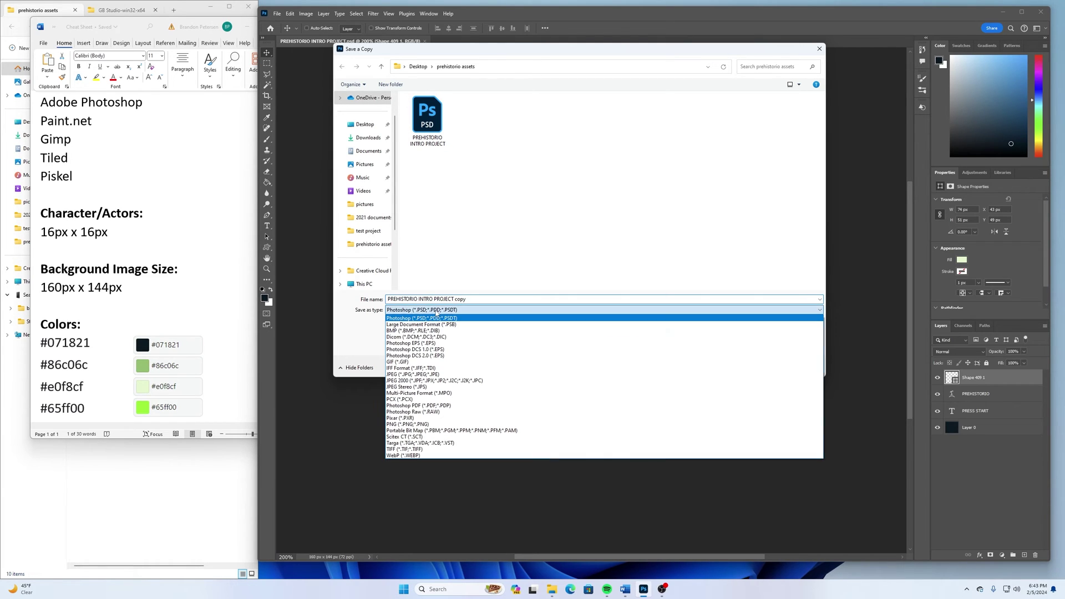
pyautogui.click(403, 425)
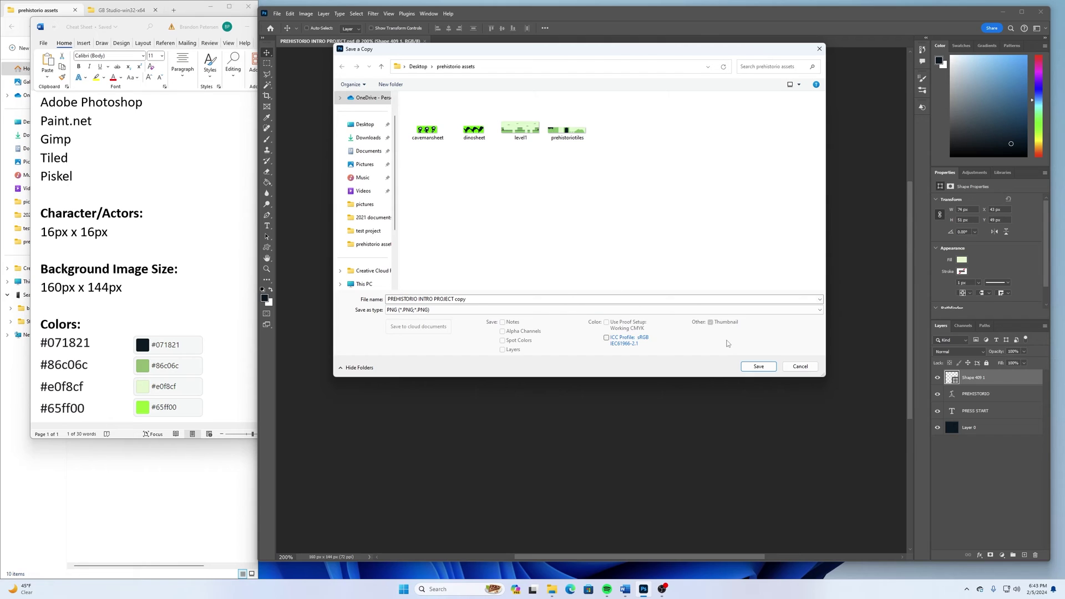
pyautogui.click(757, 367)
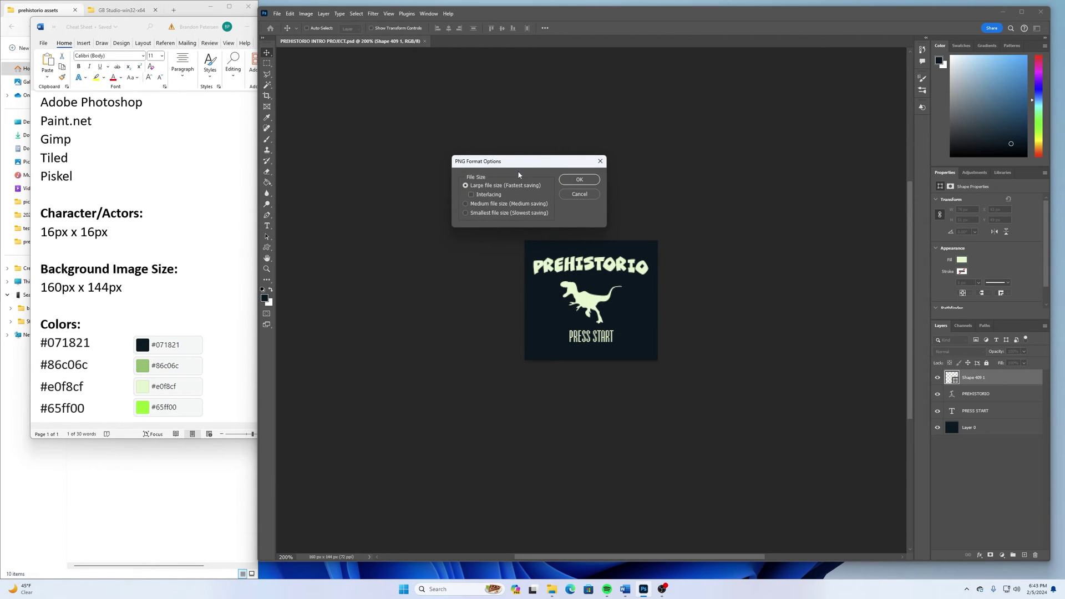
pyautogui.click(488, 213)
pyautogui.click(580, 186)
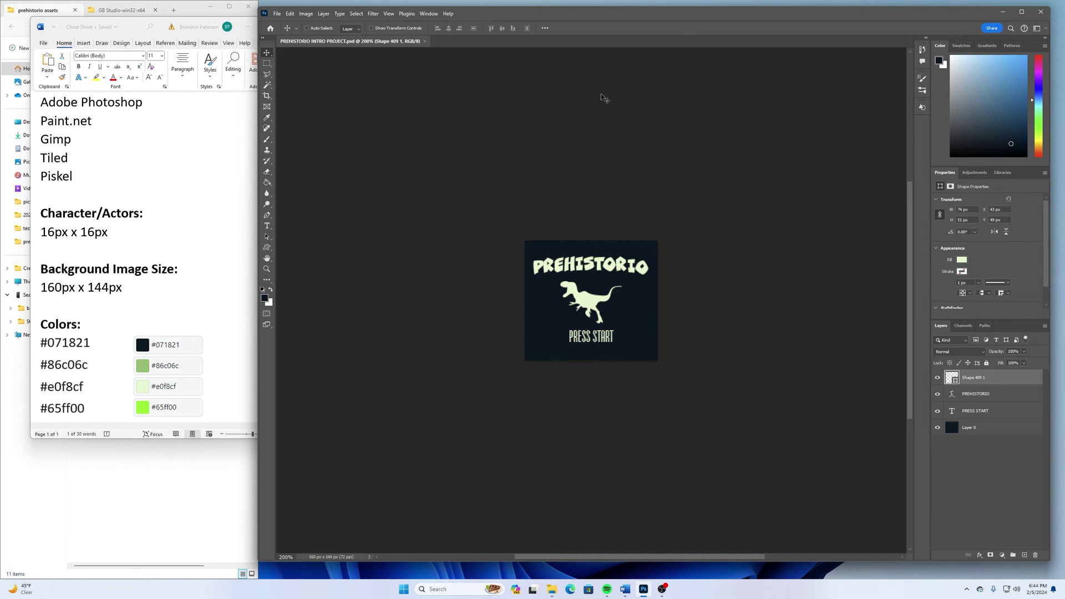
# Replace the title word PREHISTORIO with GAME OVER and commit the text
pyautogui.click(268, 225)
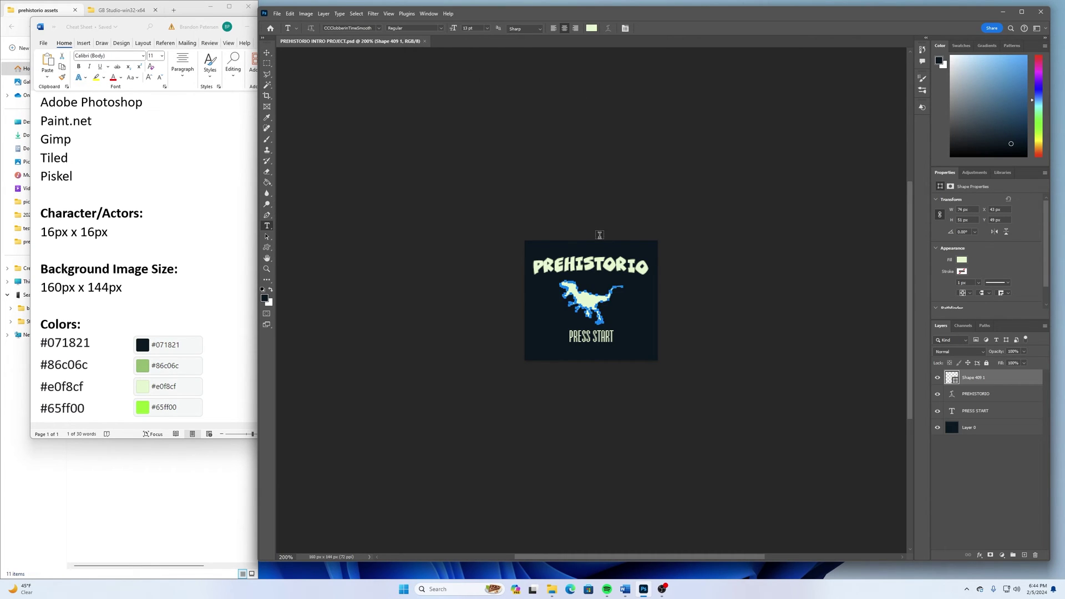
pyautogui.click(592, 261)
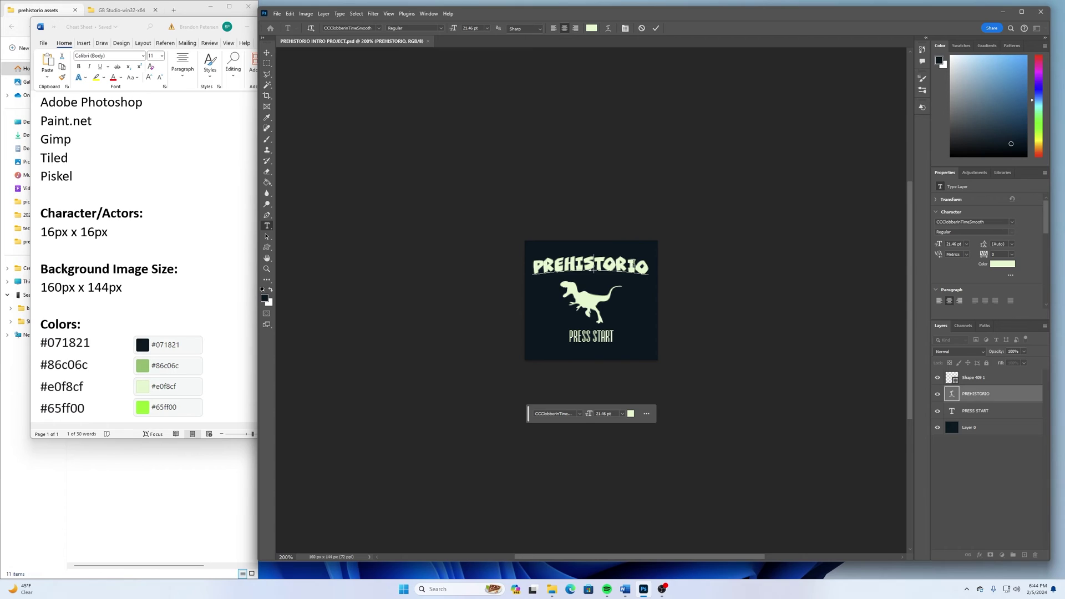
pyautogui.moveTo(648, 266); pyautogui.dragTo(527, 273)
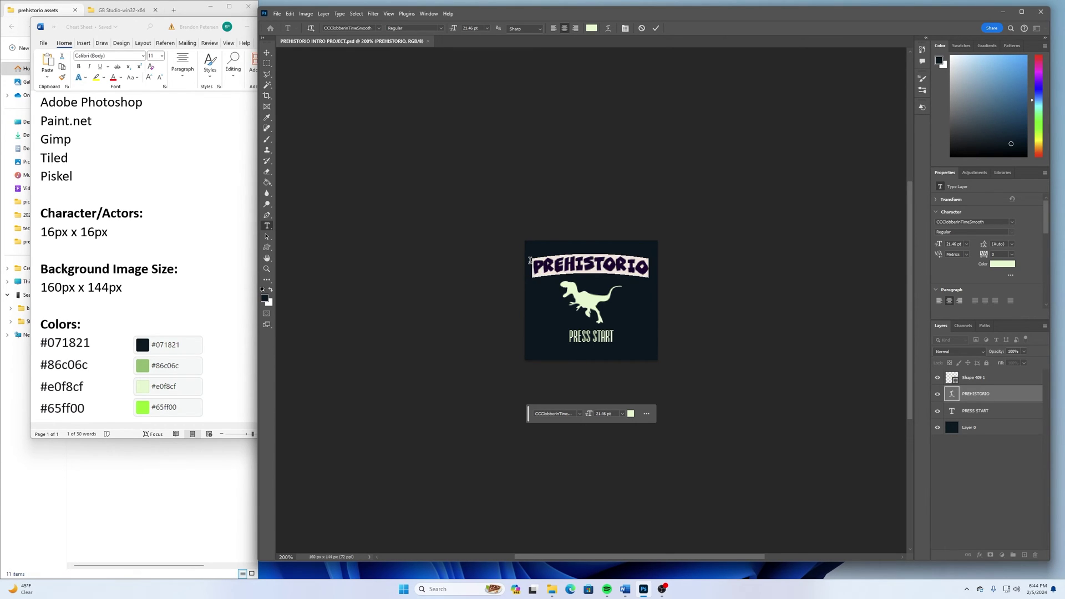
pyautogui.write('GAME  ')
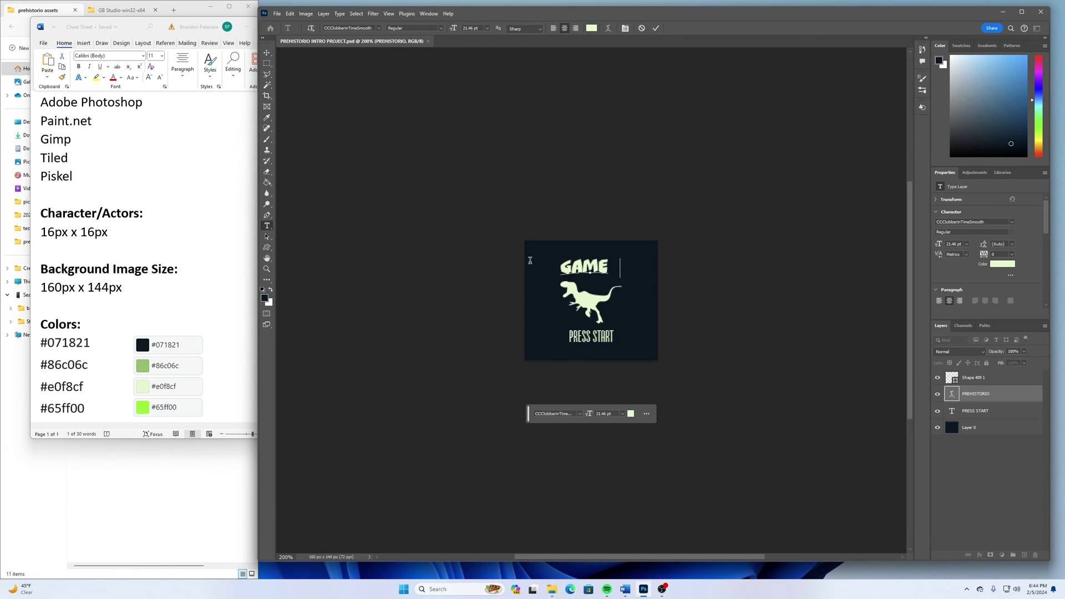
pyautogui.write('OVER')
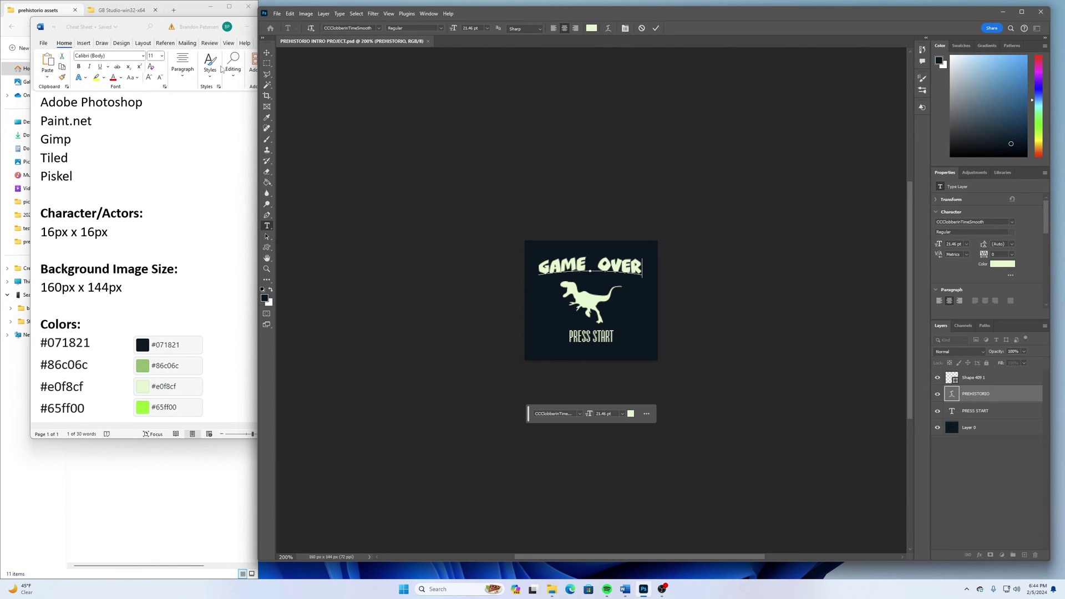
pyautogui.click(266, 53)
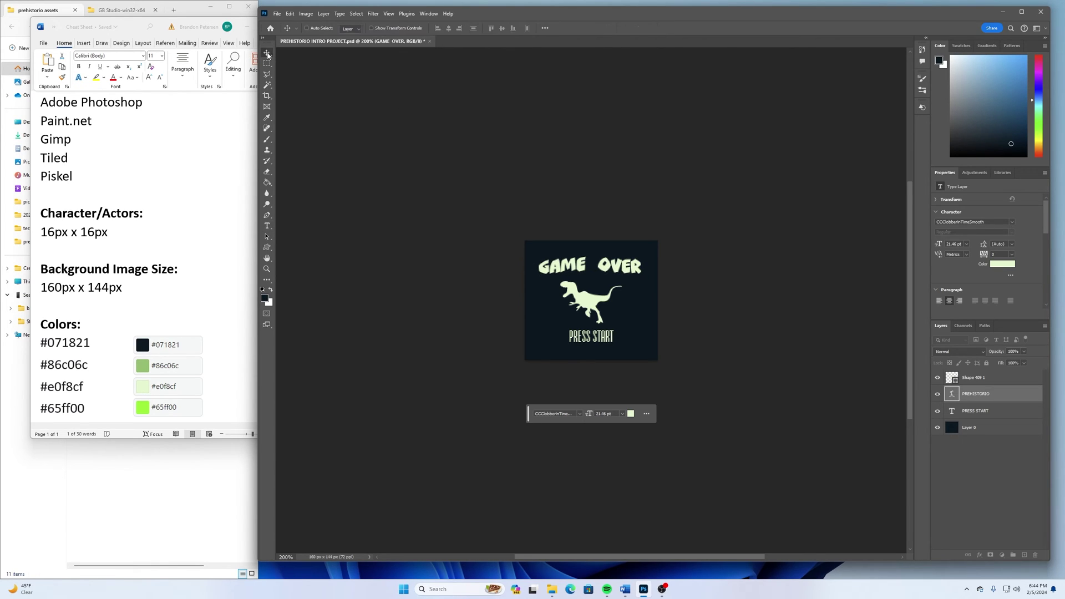
# Save the file as 'PREHISTORIO GAME OVER PROJECT' PSD with maximum compatibility
pyautogui.click(277, 15)
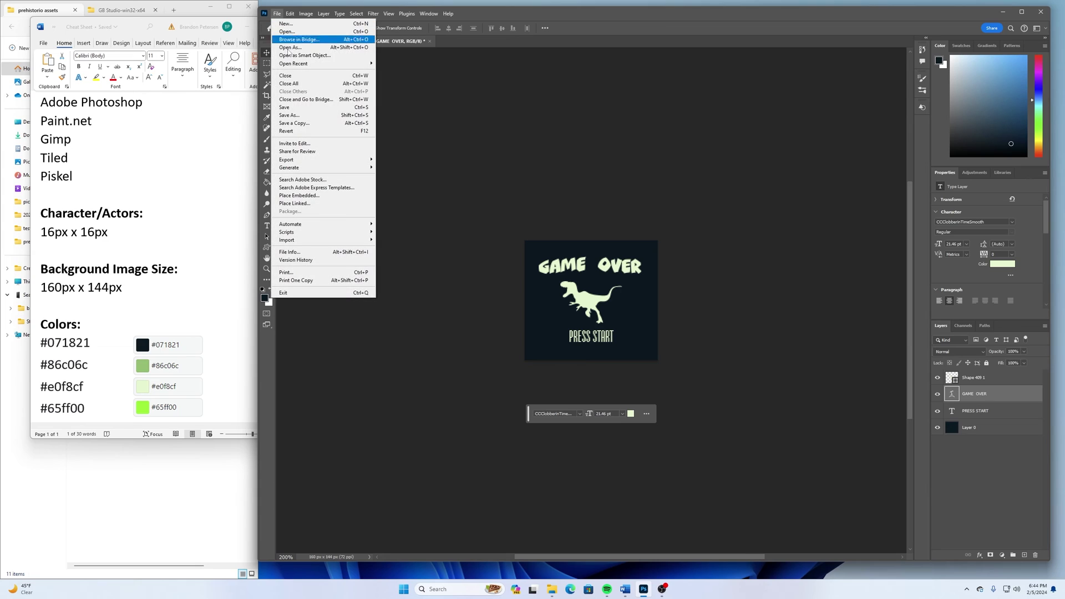
pyautogui.click(306, 115)
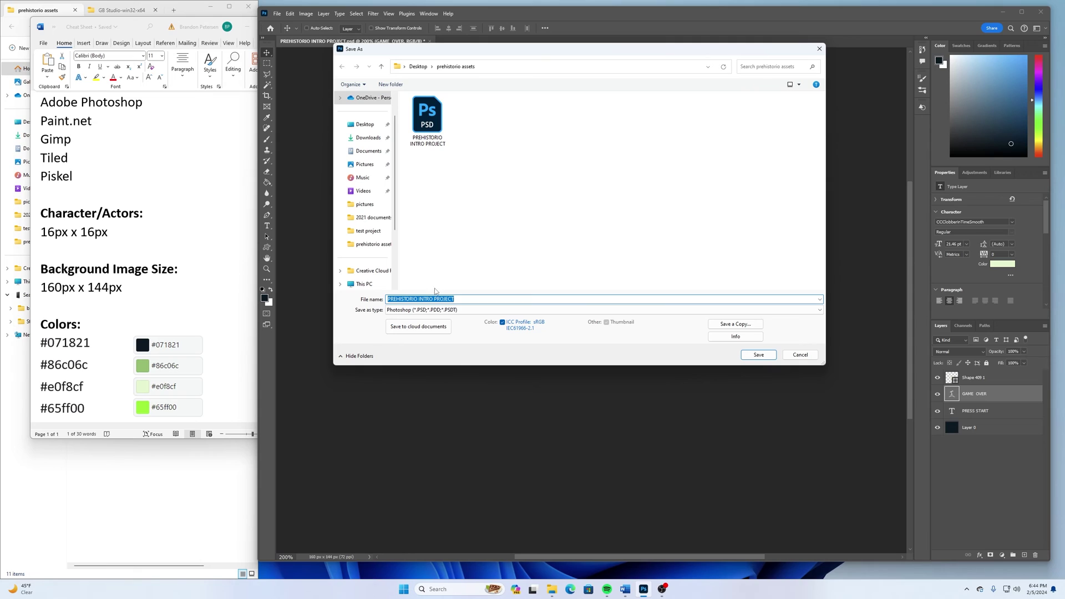
pyautogui.moveTo(432, 299); pyautogui.dragTo(423, 300)
pyautogui.write('GAME OVER')
pyautogui.click(754, 353)
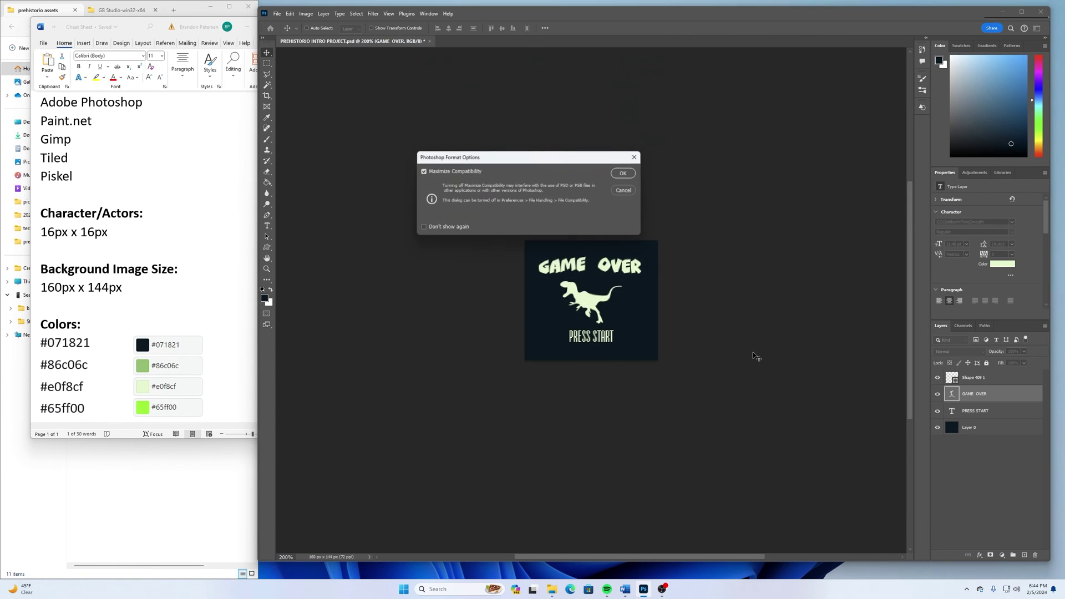
pyautogui.click(617, 175)
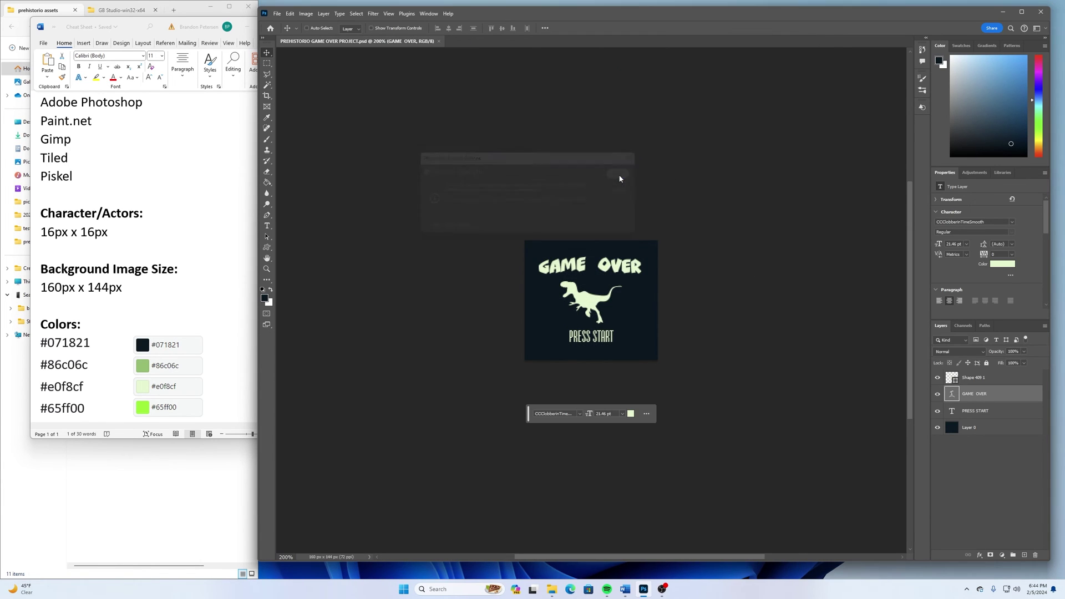
# Save a smallest-size PNG copy of the game-over screen to prehistorio assets
pyautogui.click(277, 14)
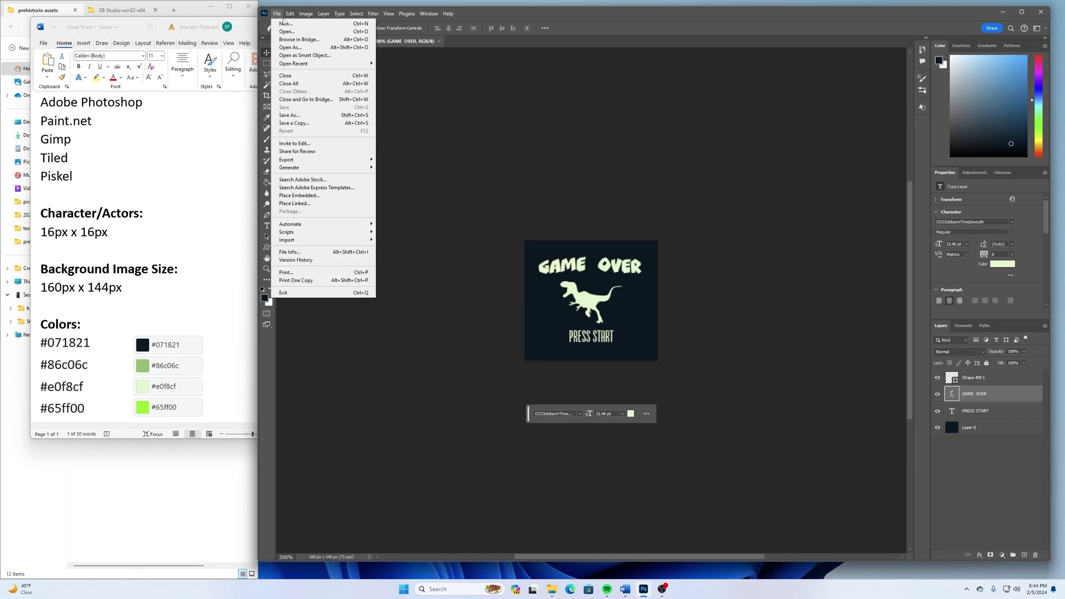
pyautogui.click(303, 123)
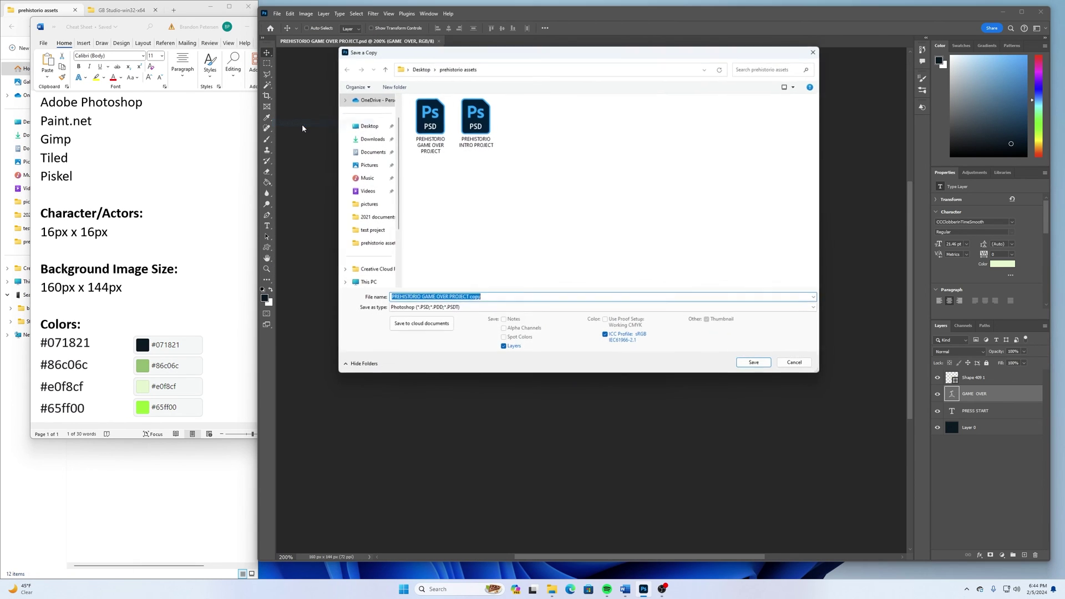
pyautogui.click(476, 313)
pyautogui.click(441, 424)
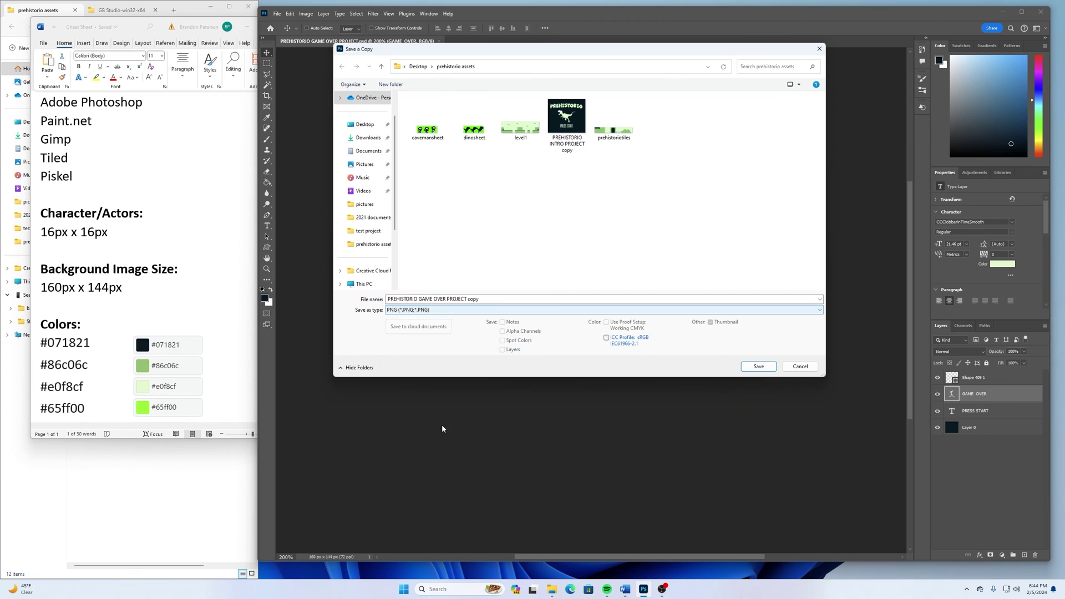
pyautogui.click(760, 367)
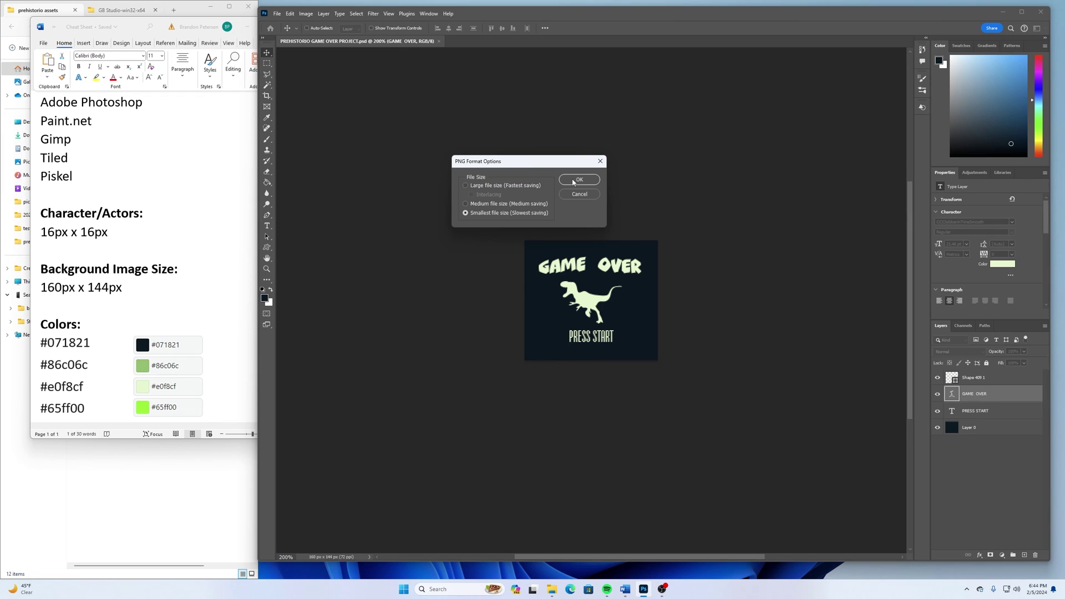
pyautogui.click(575, 180)
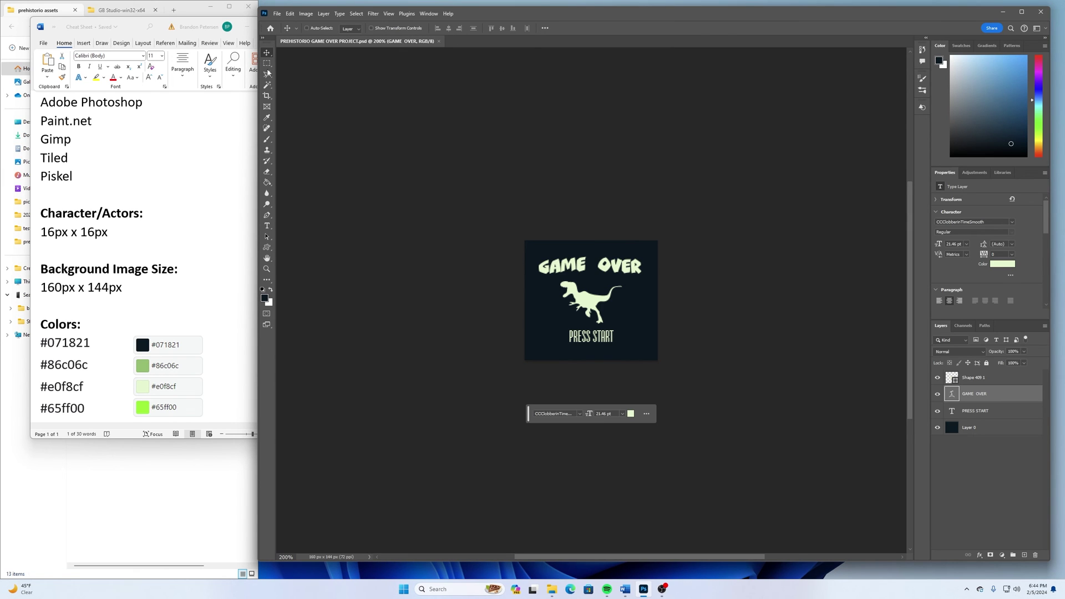
pyautogui.moveTo(130, 27); pyautogui.dragTo(456, 64)
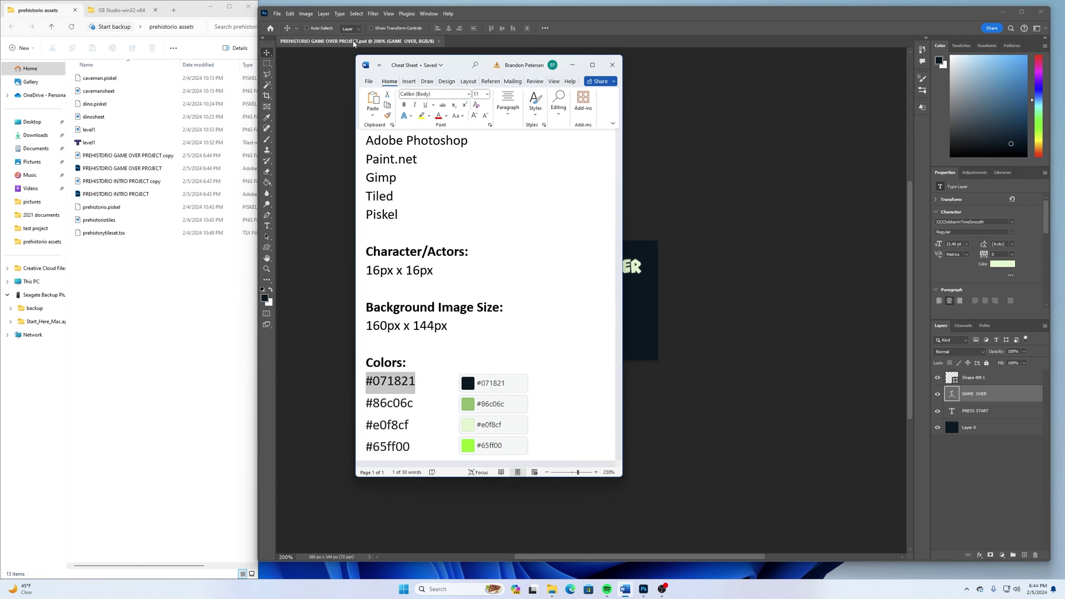
pyautogui.moveTo(458, 65); pyautogui.dragTo(102, 58)
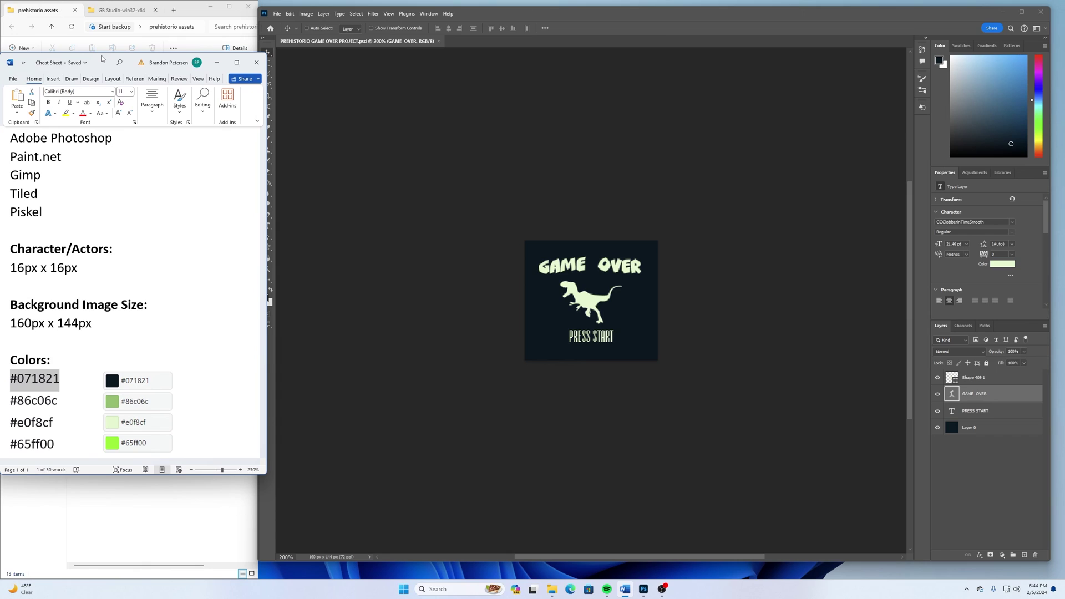